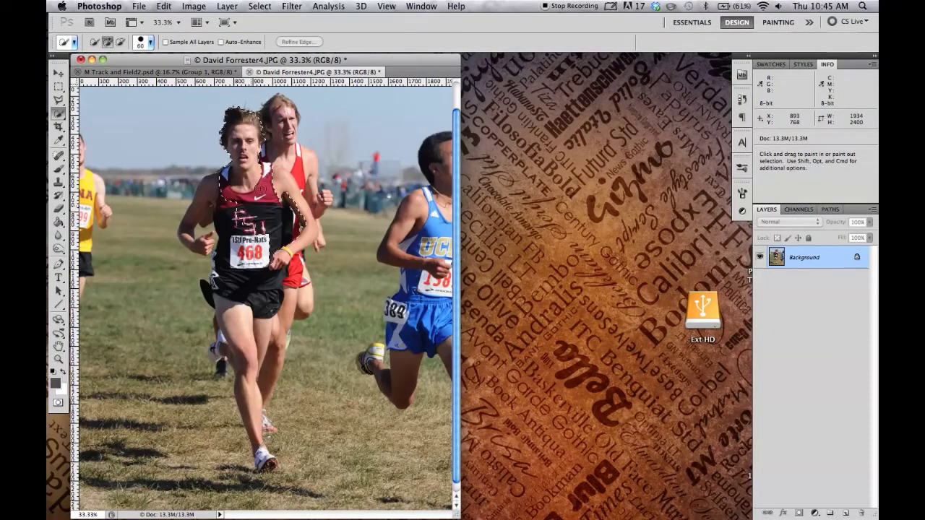
# Step: Quick-select the maroon-singlet lead runner and his left arm, subtracting the red runner's head
pyautogui.moveTo(238, 211)
pyautogui.mouseDown()
pyautogui.moveTo(242, 354)
pyautogui.moveTo(224, 353)
pyautogui.mouseUp()
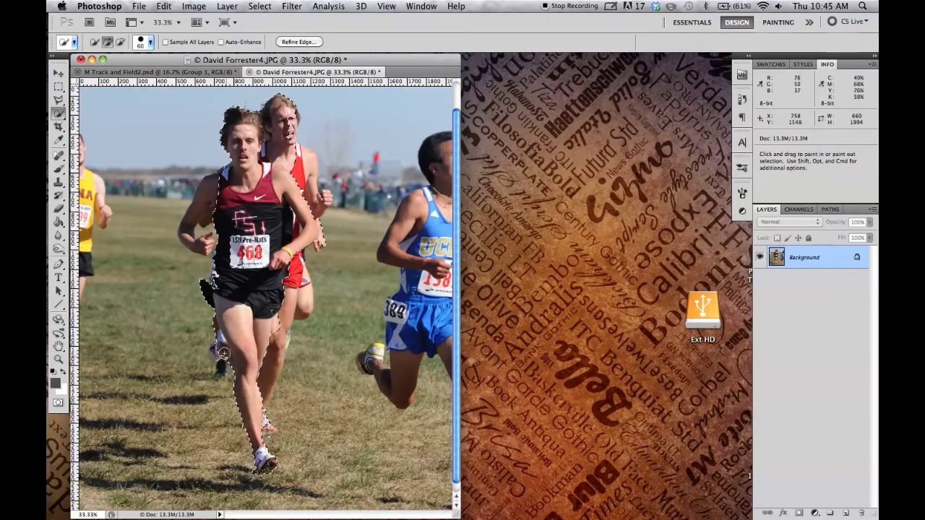
pyautogui.moveTo(194, 239); pyautogui.dragTo(211, 189)
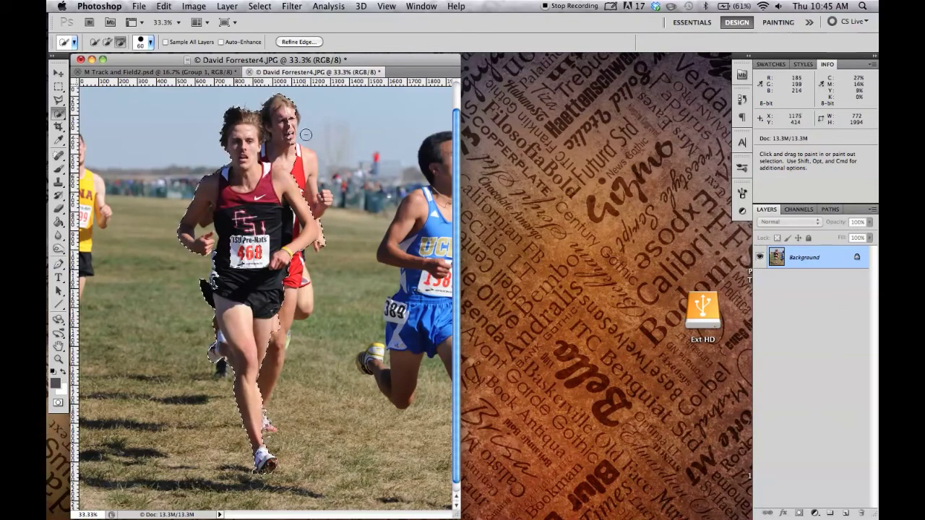
pyautogui.moveTo(305, 135); pyautogui.dragTo(305, 187)
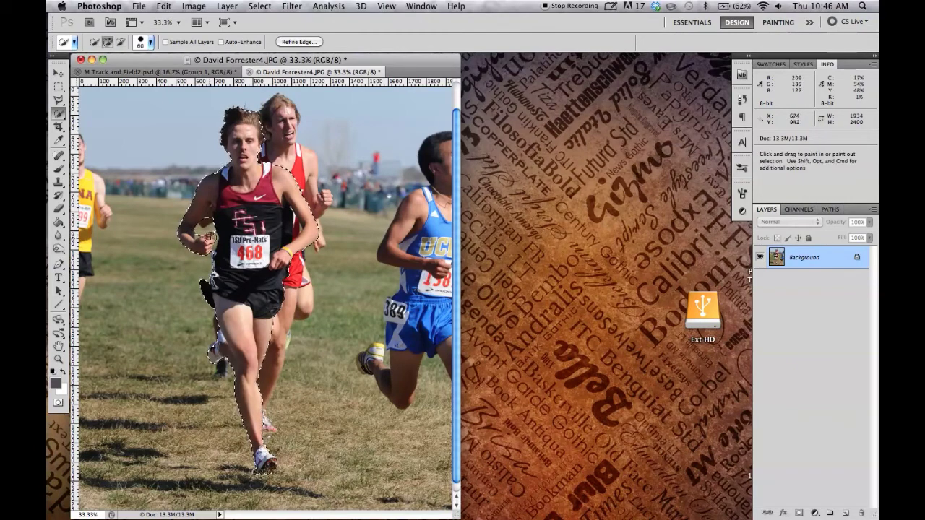
# Step: Switch to Quick Mask, zoom to 300% on the shoulder and pick an 8 px brush
pyautogui.press('q')
pyautogui.press('z')
pyautogui.click(308, 214)
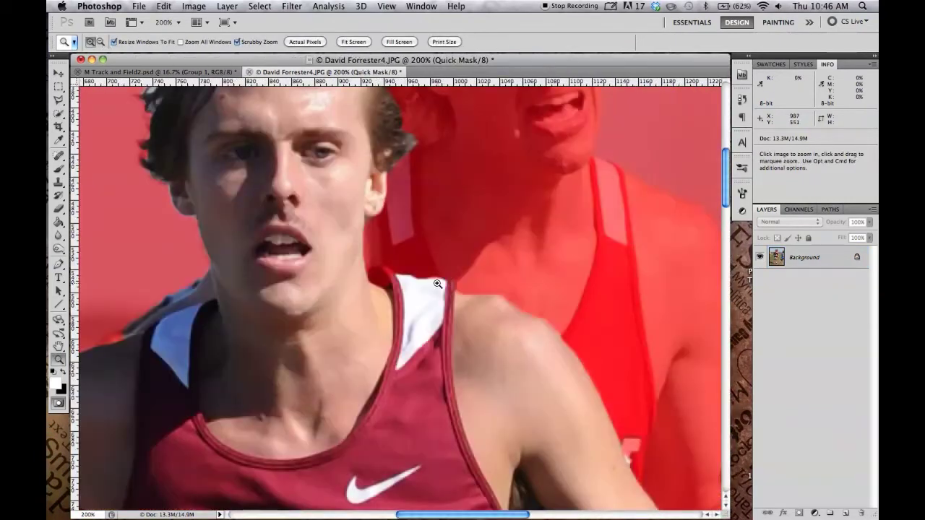
pyautogui.click(309, 214)
pyautogui.press('b')
pyautogui.click(94, 42)
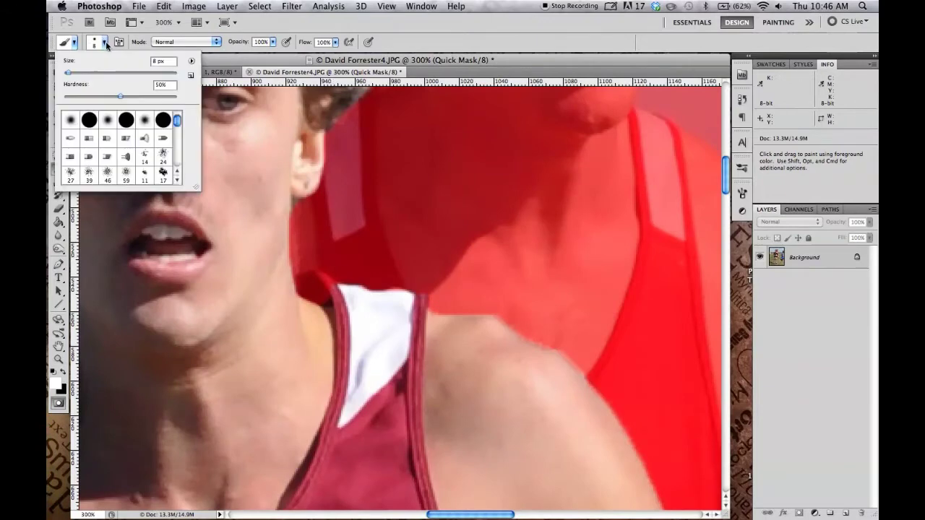
pyautogui.press('Return')
# Step: Paint the Quick Mask along the runner's shoulder and arm edges
pyautogui.moveTo(324, 277); pyautogui.dragTo(302, 283)
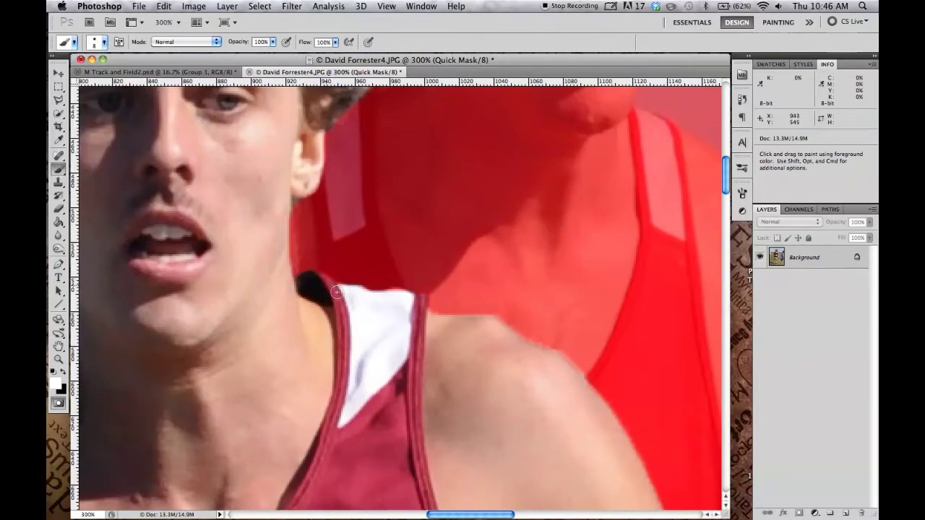
pyautogui.press('x')
pyautogui.press('x')
pyautogui.press('x')
pyautogui.moveTo(428, 304)
pyautogui.mouseDown()
pyautogui.moveTo(500, 327)
pyautogui.moveTo(425, 221)
pyautogui.moveTo(362, 177)
pyautogui.mouseUp()
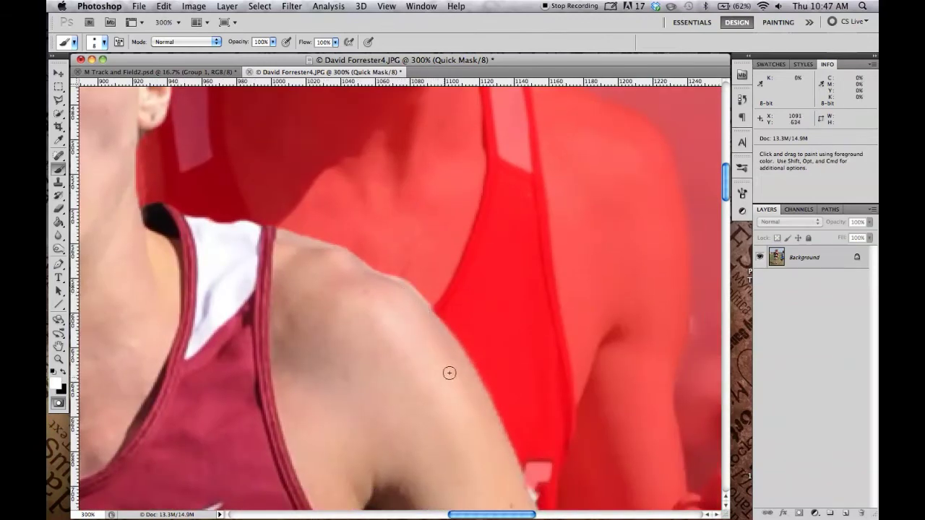
pyautogui.moveTo(457, 356); pyautogui.dragTo(489, 415)
pyautogui.scroll(-5, 514, 475)
pyautogui.hscroll(3, 514, 475)
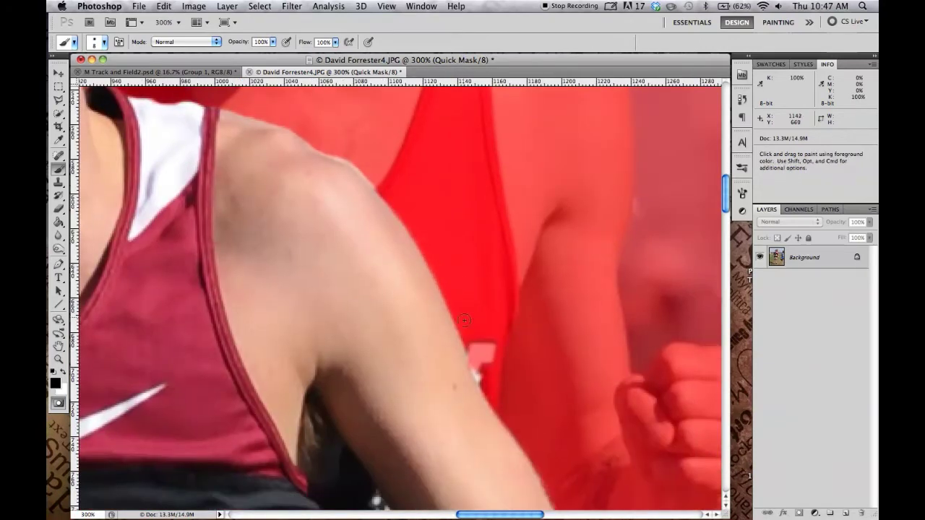
pyautogui.scroll(-5, 475, 355)
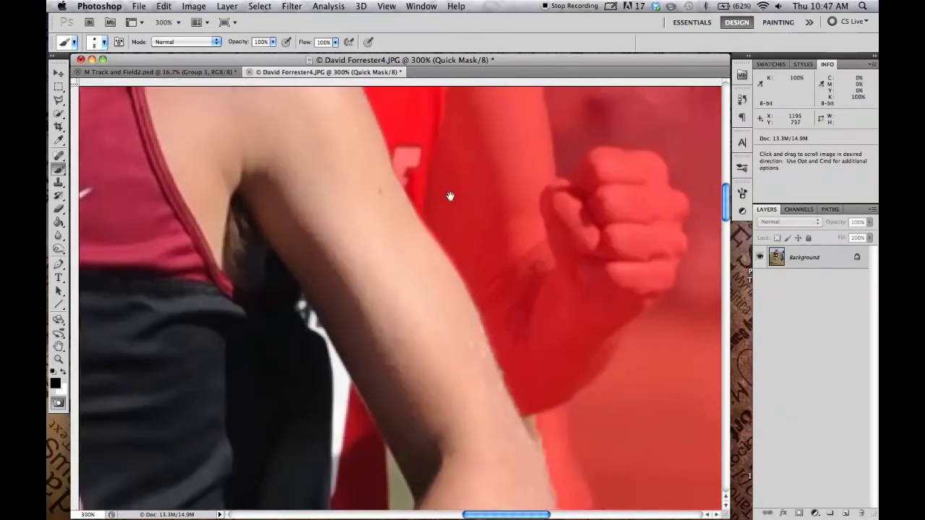
pyautogui.scroll(-3, 451, 195)
pyautogui.scroll(-5, 547, 413)
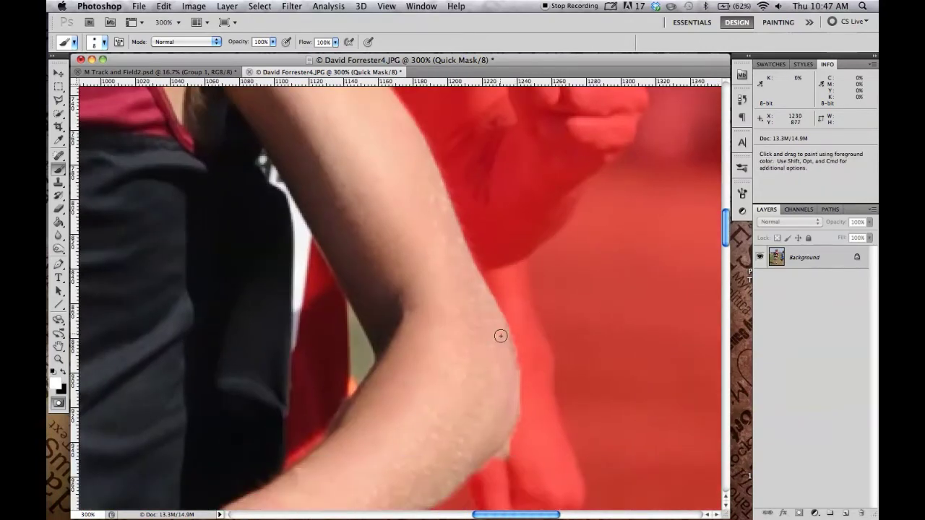
pyautogui.hscroll(-3, 516, 438)
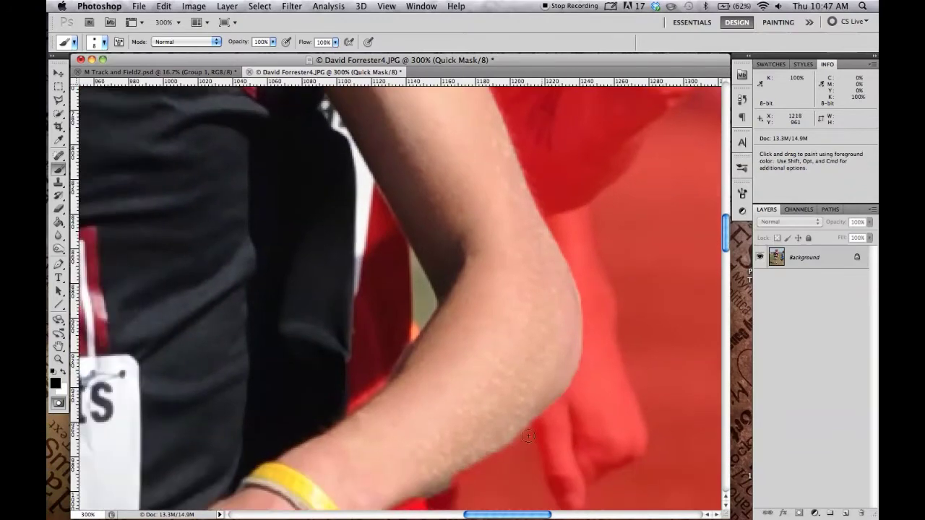
pyautogui.scroll(-3, 528, 437)
pyautogui.hscroll(-2, 574, 355)
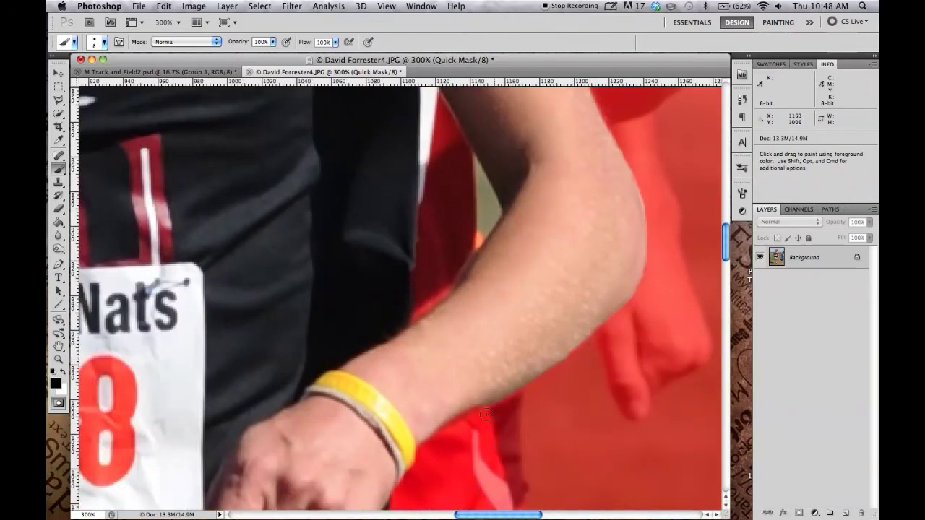
pyautogui.scroll(-2, 444, 378)
pyautogui.hscroll(-2, 444, 378)
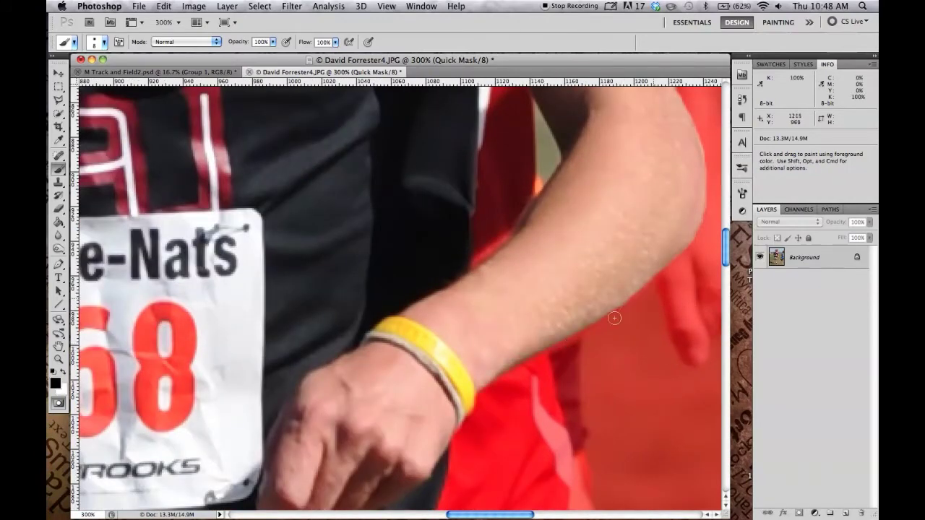
pyautogui.scroll(-3, 614, 319)
# Step: Pan from the shorts past the knee down to the runner's lower leg
pyautogui.press('x')
pyautogui.press('x')
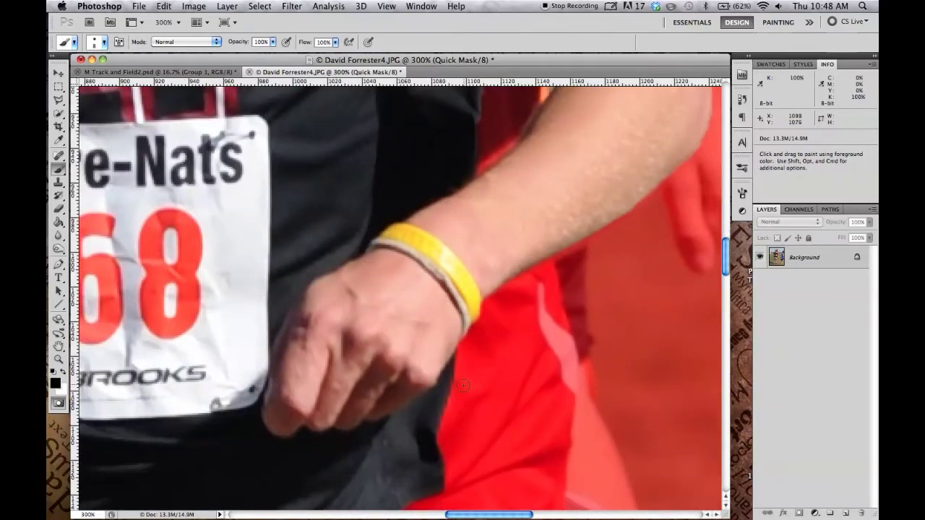
pyautogui.moveTo(446, 444); pyautogui.dragTo(468, 244)
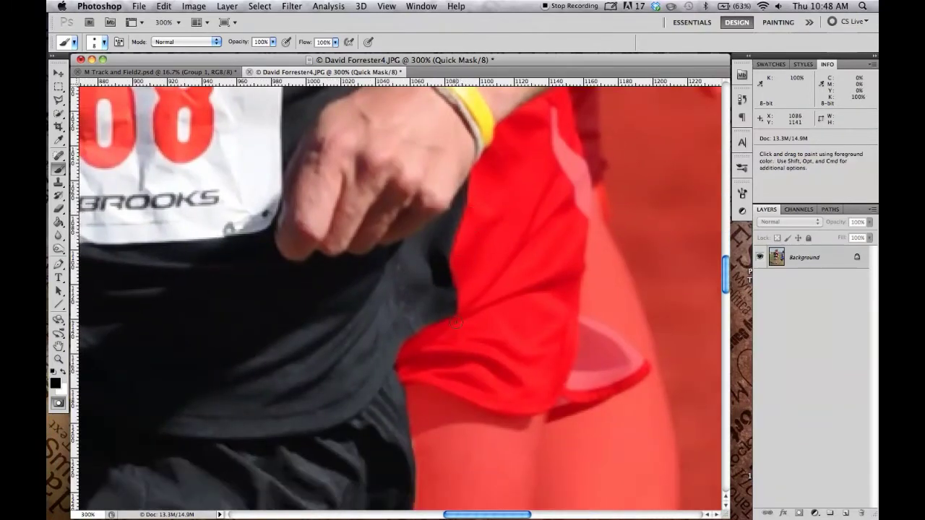
pyautogui.moveTo(410, 382); pyautogui.dragTo(422, 253)
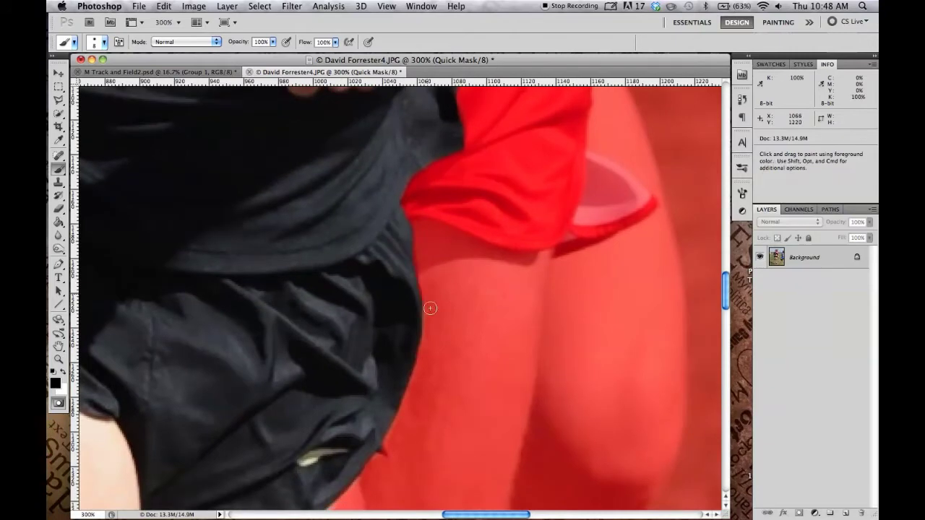
pyautogui.moveTo(415, 409); pyautogui.dragTo(465, 285)
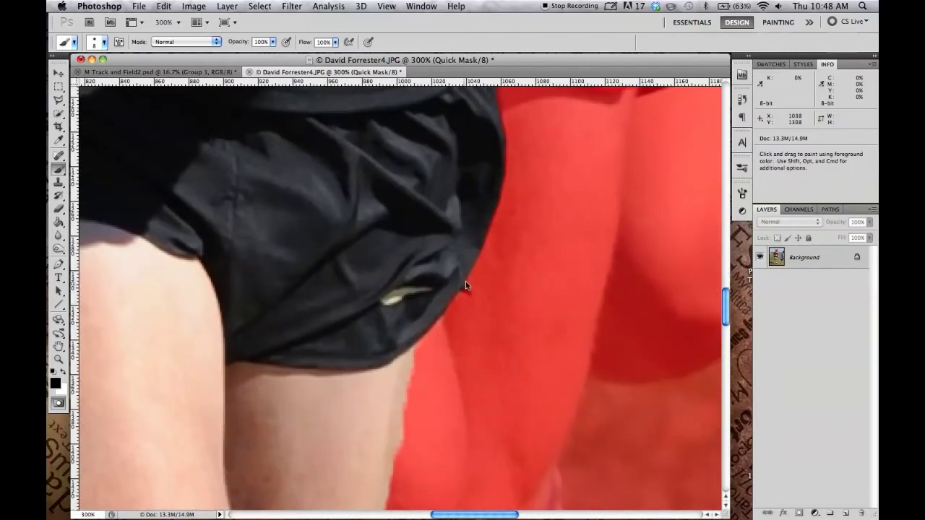
pyautogui.press('x')
pyautogui.moveTo(419, 353); pyautogui.dragTo(467, 159)
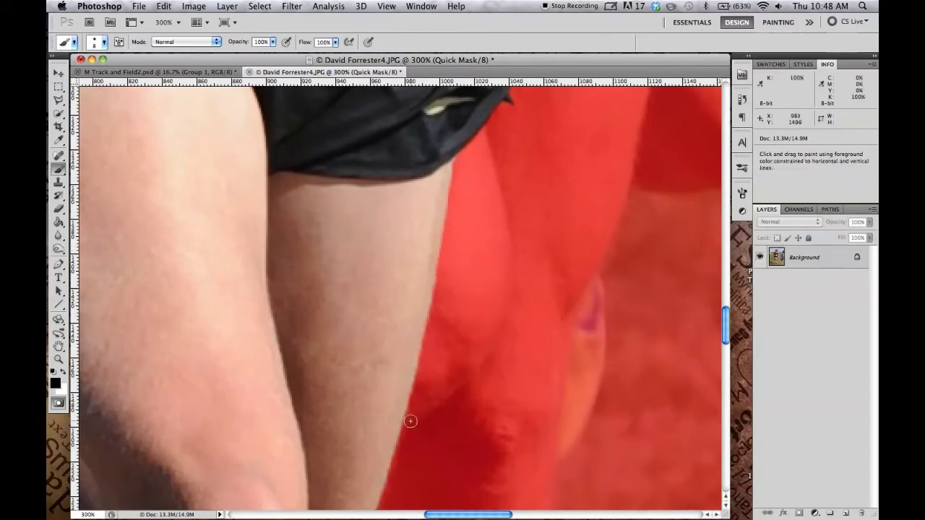
pyautogui.moveTo(402, 474); pyautogui.dragTo(421, 353)
pyautogui.moveTo(388, 463)
pyautogui.mouseDown()
pyautogui.moveTo(413, 392)
pyautogui.moveTo(403, 381)
pyautogui.mouseUp()
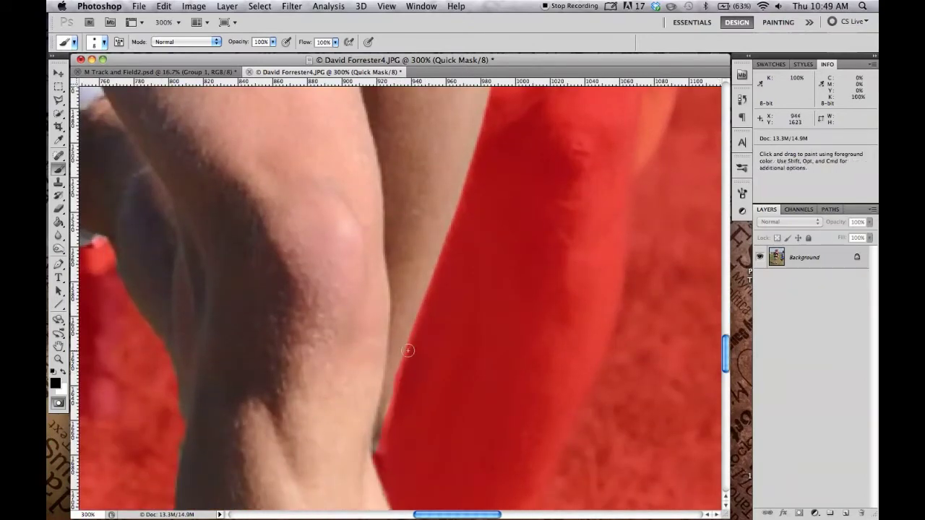
pyautogui.press('x')
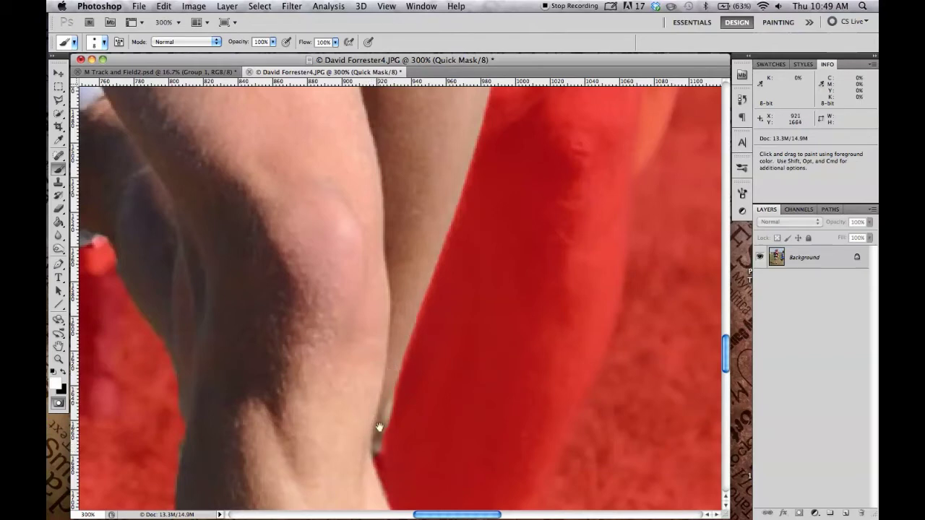
pyautogui.moveTo(378, 428); pyautogui.dragTo(404, 243)
pyautogui.press('x')
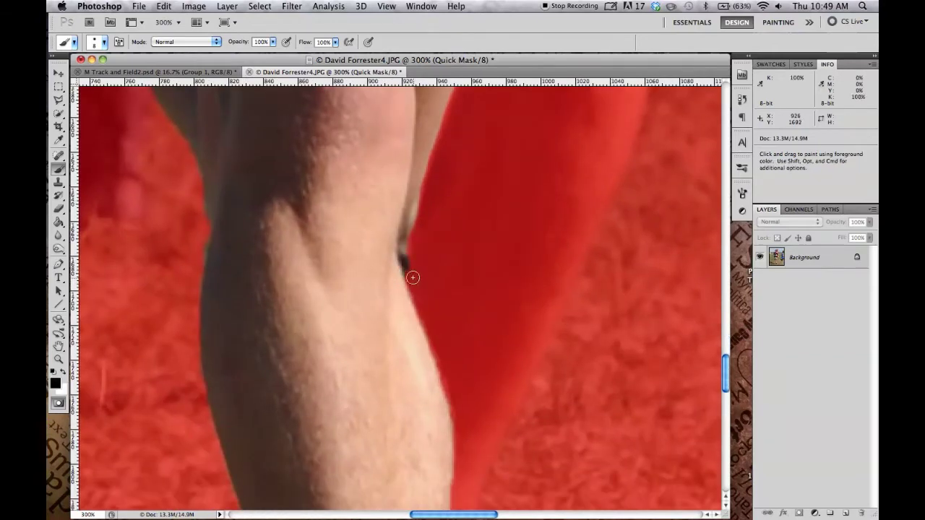
# Step: Paint the mask over the background along the calf edge
pyautogui.moveTo(418, 289)
pyautogui.mouseDown()
pyautogui.moveTo(444, 394)
pyautogui.moveTo(452, 331)
pyautogui.moveTo(440, 372)
pyautogui.mouseUp()
pyautogui.press('x')
pyautogui.press('x')
pyautogui.press('x')
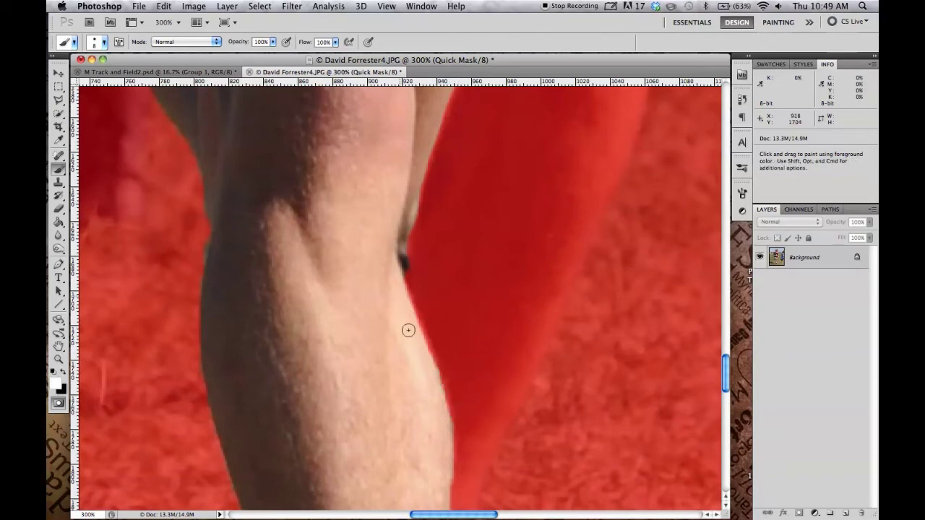
pyautogui.scroll(-5, 446, 264)
pyautogui.press('x')
pyautogui.moveTo(433, 320); pyautogui.dragTo(436, 418)
pyautogui.scroll(-5, 479, 250)
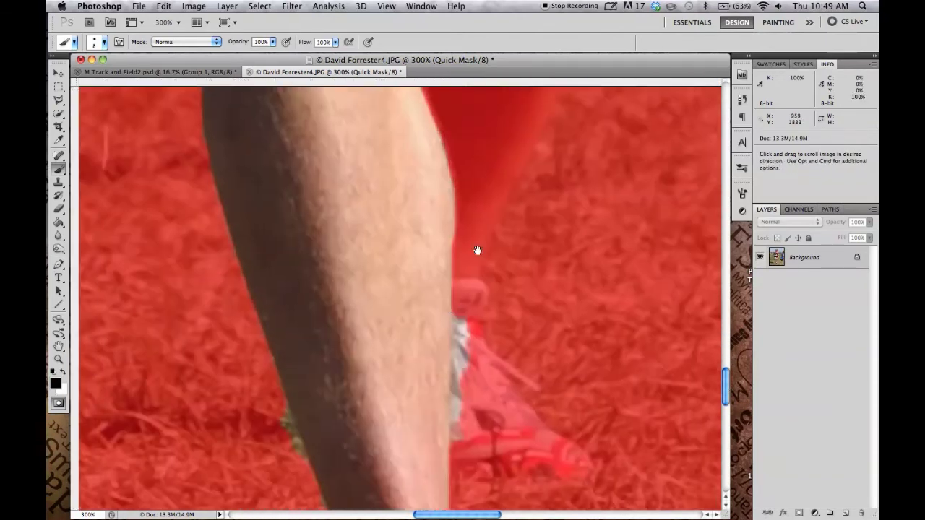
pyautogui.moveTo(465, 296); pyautogui.dragTo(465, 428)
pyautogui.scroll(-10, 506, 253)
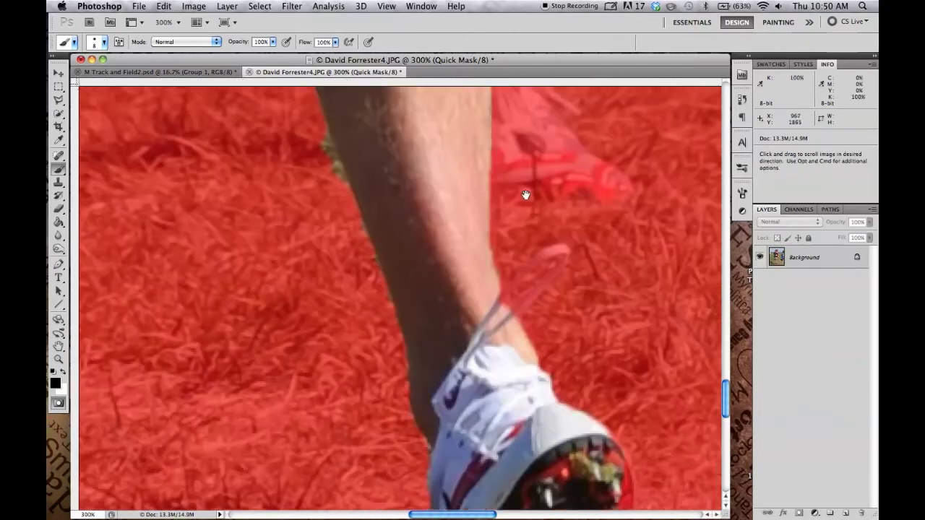
pyautogui.scroll(-1, 508, 221)
# Step: Clean up the shoelace loop and mask the grass below the shoe's cleats
pyautogui.press('x')
pyautogui.moveTo(506, 278)
pyautogui.mouseDown()
pyautogui.moveTo(568, 224)
pyautogui.moveTo(513, 282)
pyautogui.moveTo(549, 242)
pyautogui.mouseUp()
pyautogui.press('x')
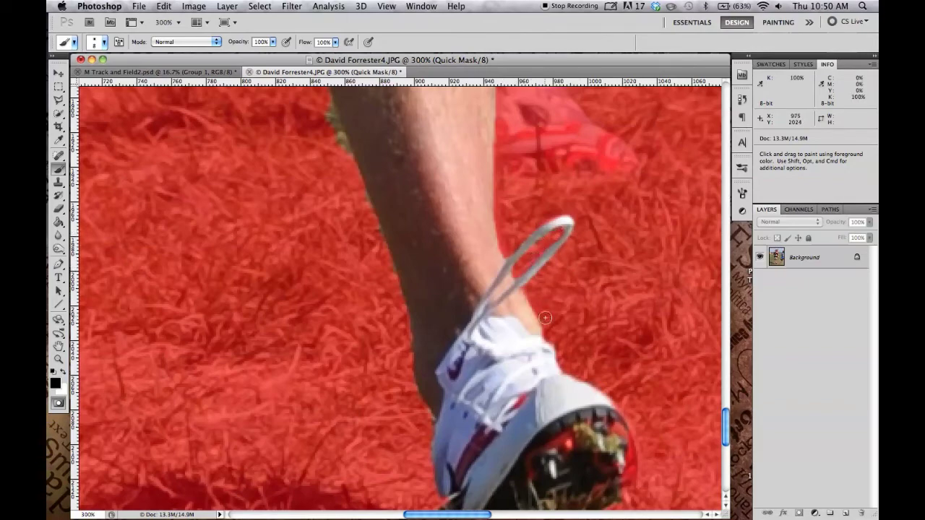
pyautogui.moveTo(610, 391)
pyautogui.mouseDown()
pyautogui.moveTo(501, 323)
pyautogui.moveTo(536, 338)
pyautogui.mouseUp()
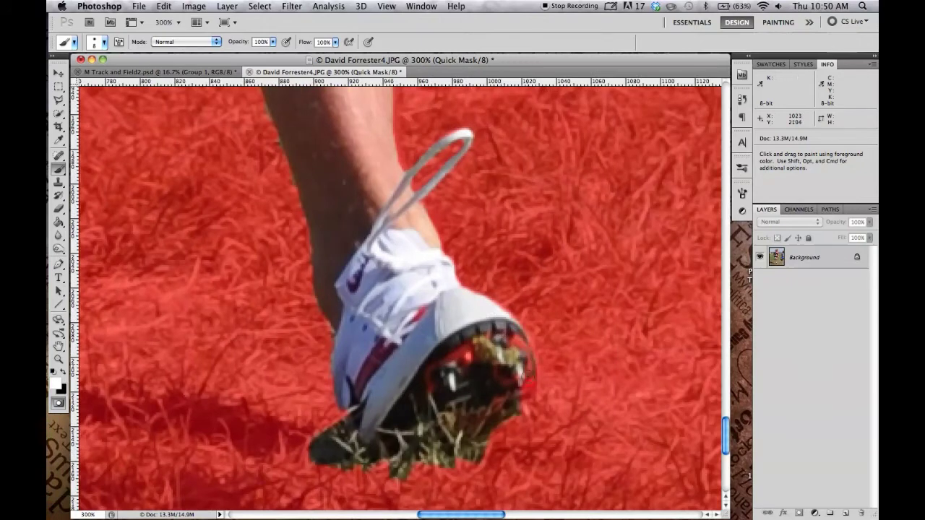
pyautogui.moveTo(496, 436)
pyautogui.mouseDown()
pyautogui.moveTo(434, 462)
pyautogui.moveTo(375, 468)
pyautogui.moveTo(331, 443)
pyautogui.moveTo(313, 454)
pyautogui.mouseUp()
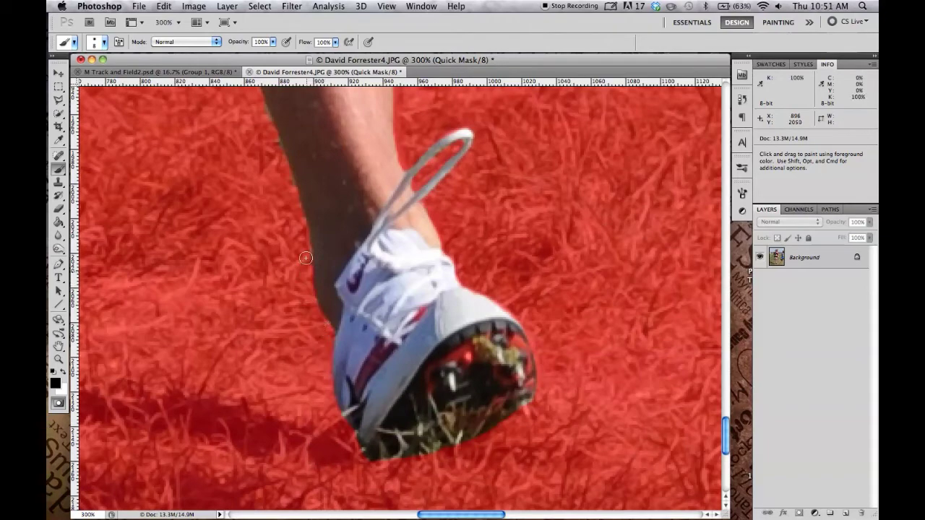
# Step: Mask the grass strip along the leg edge, working up to the shorts
pyautogui.scroll(5, 306, 258)
pyautogui.moveTo(282, 177); pyautogui.dragTo(306, 242)
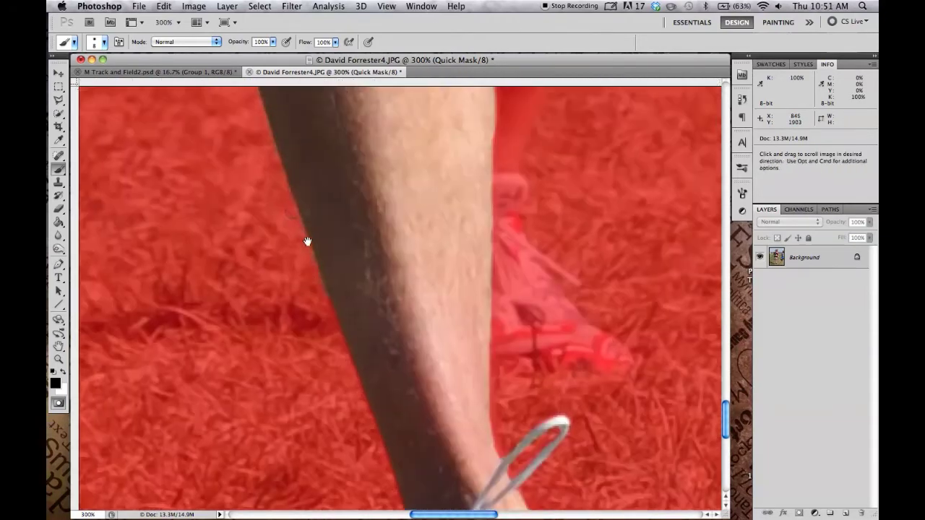
pyautogui.scroll(4, 305, 241)
pyautogui.scroll(3, 293, 226)
pyautogui.scroll(2, 309, 248)
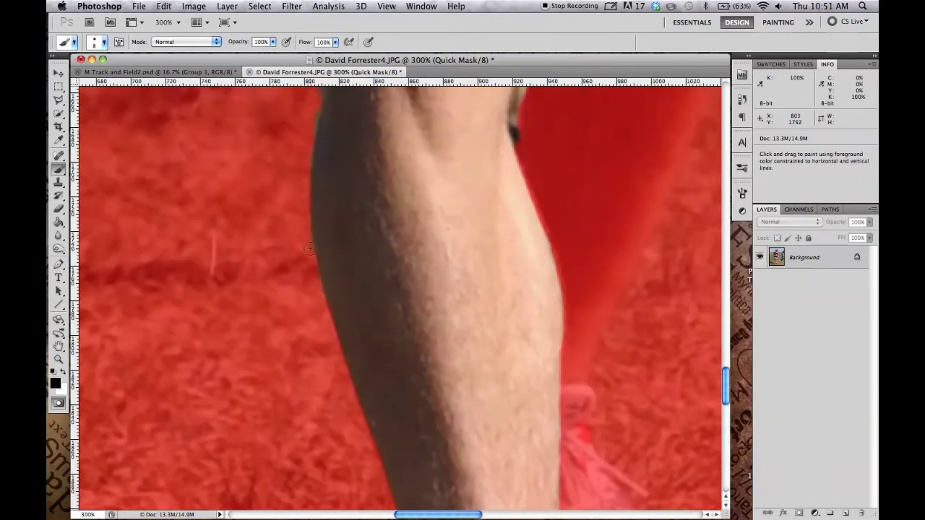
pyautogui.scroll(6, 320, 268)
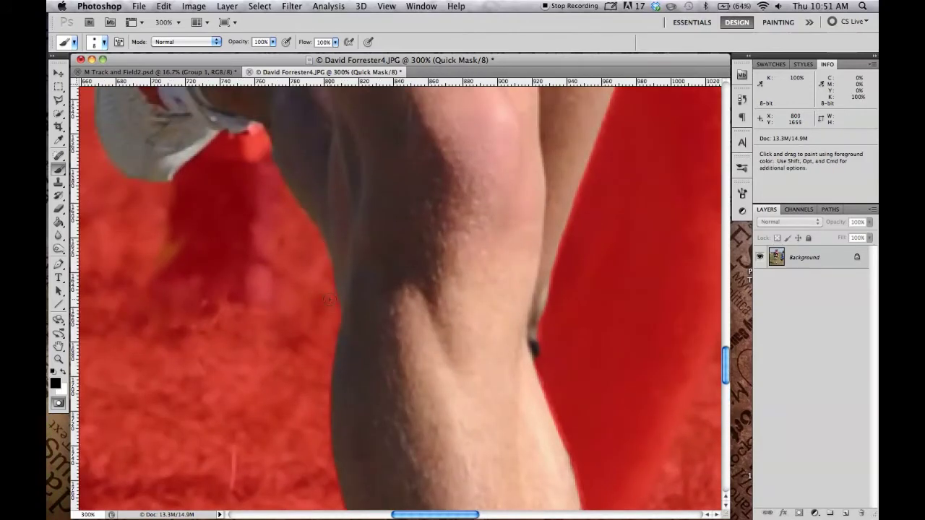
pyautogui.scroll(4, 309, 196)
pyautogui.hscroll(-4, 361, 238)
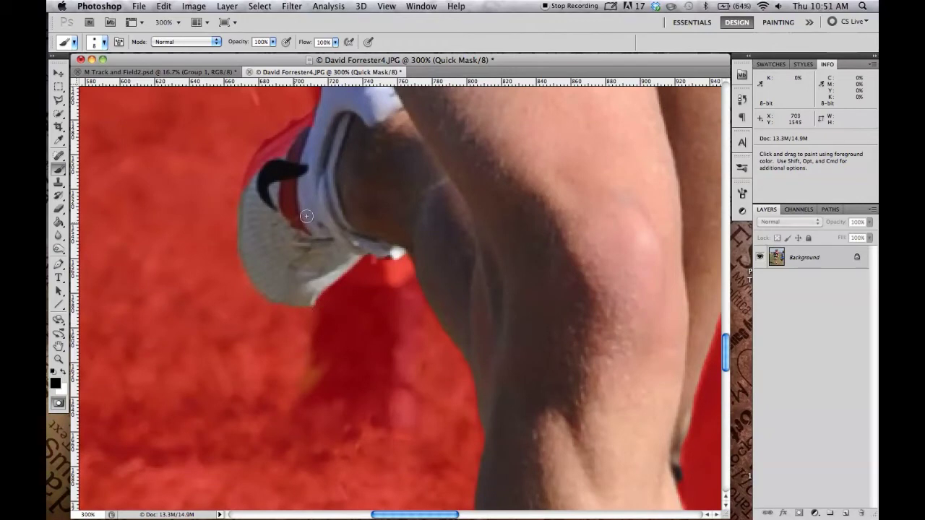
pyautogui.press('x')
pyautogui.moveTo(313, 124); pyautogui.dragTo(245, 297)
pyautogui.press('x')
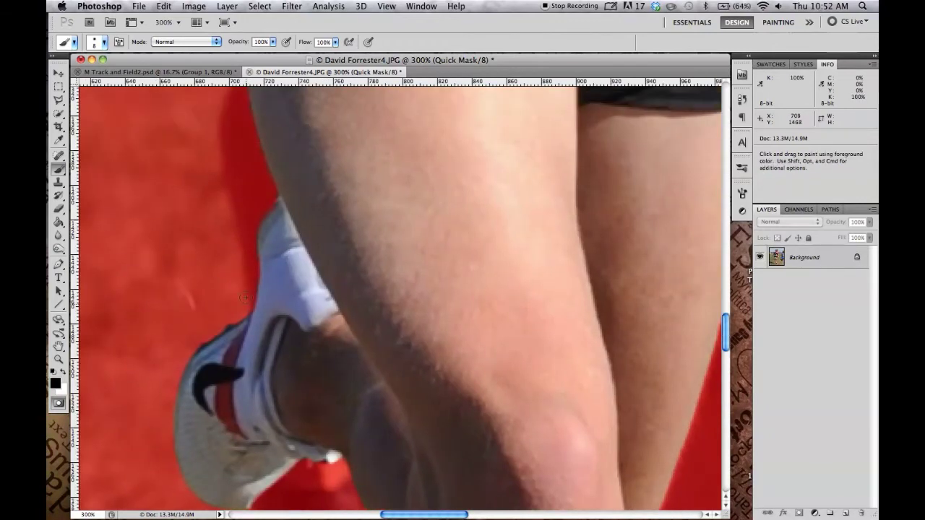
pyautogui.moveTo(256, 186); pyautogui.dragTo(331, 359)
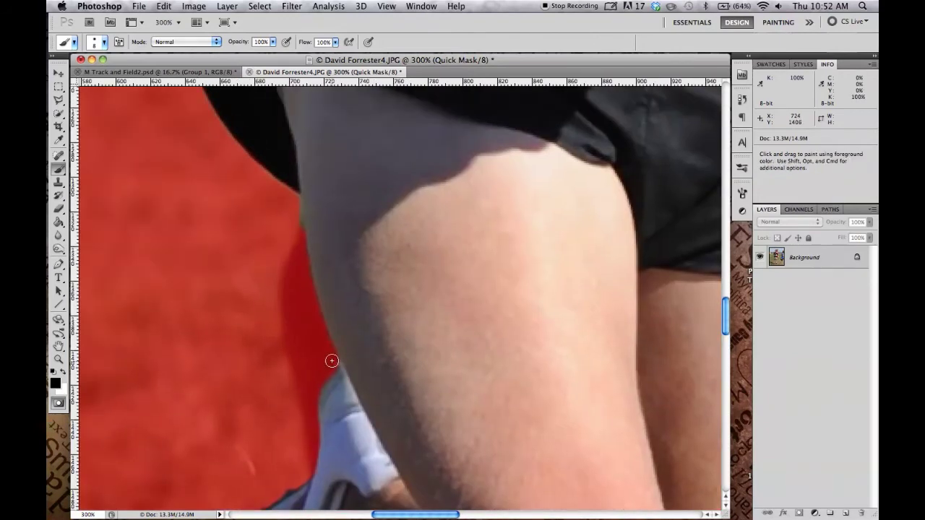
pyautogui.moveTo(293, 199); pyautogui.dragTo(327, 392)
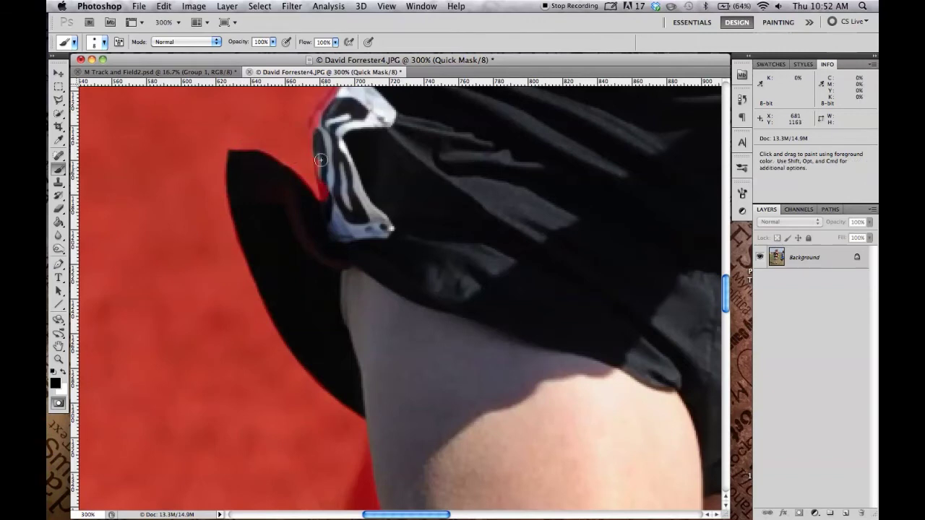
# Step: Mask the background patches along the shirt edge beside the race bib
pyautogui.press('x')
pyautogui.moveTo(326, 148); pyautogui.dragTo(337, 300)
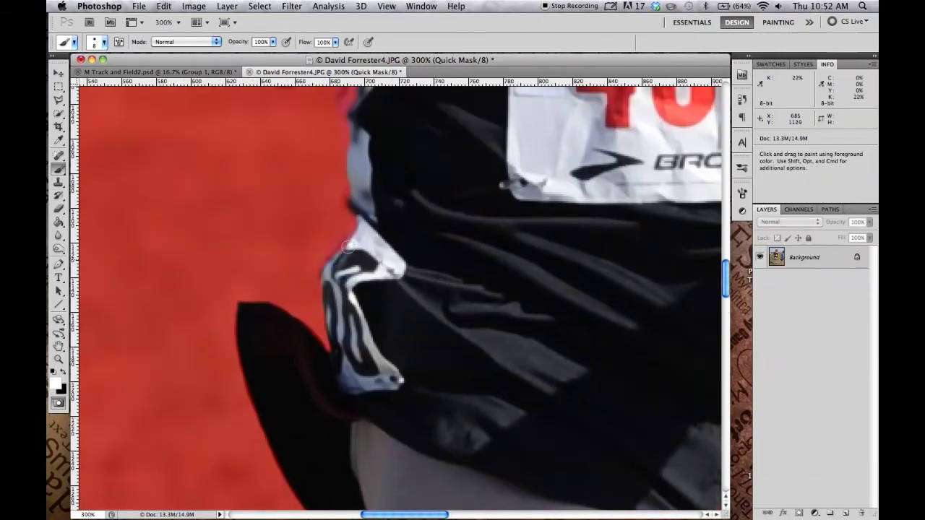
pyautogui.press('x')
pyautogui.moveTo(355, 202); pyautogui.dragTo(353, 320)
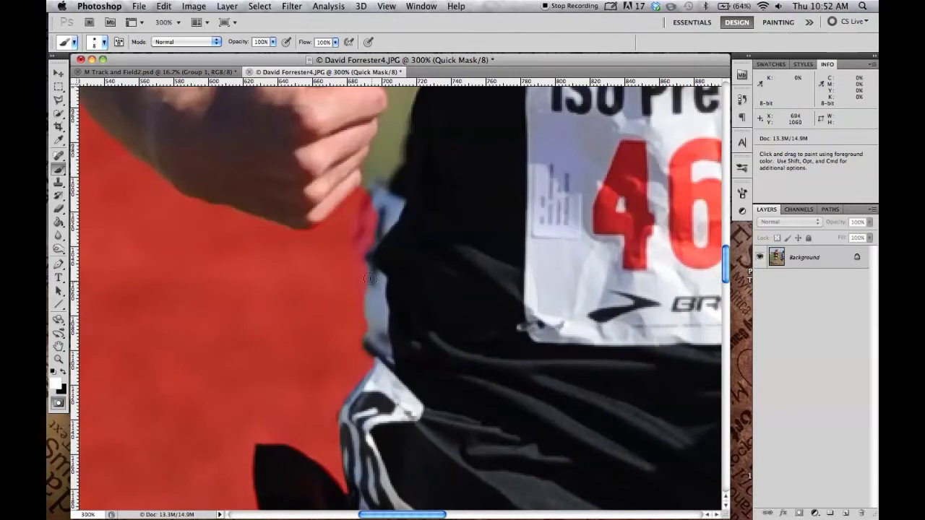
pyautogui.moveTo(369, 278); pyautogui.dragTo(364, 235)
pyautogui.moveTo(391, 266); pyautogui.dragTo(391, 426)
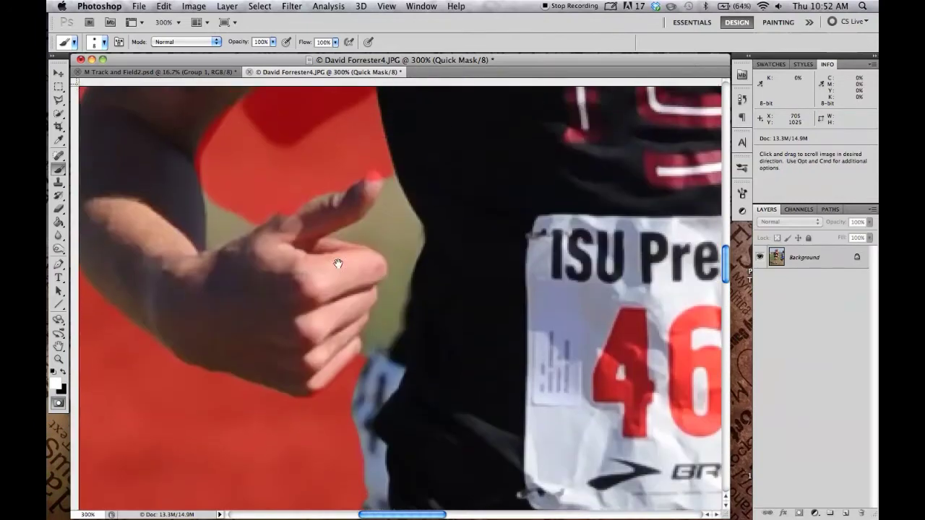
pyautogui.moveTo(354, 358)
pyautogui.mouseDown()
pyautogui.moveTo(393, 329)
pyautogui.moveTo(354, 354)
pyautogui.moveTo(340, 347)
pyautogui.mouseUp()
pyautogui.press('x')
pyautogui.press('x')
pyautogui.moveTo(377, 317)
pyautogui.mouseDown()
pyautogui.moveTo(385, 289)
pyautogui.moveTo(436, 238)
pyautogui.mouseUp()
# Step: Mask along the hand edge, the khaki patch beside it, and the arm–shirt gap
pyautogui.press('x')
pyautogui.scroll(5, 346, 127)
pyautogui.moveTo(346, 127); pyautogui.dragTo(357, 158)
pyautogui.hotkey('ctrl', 'r')
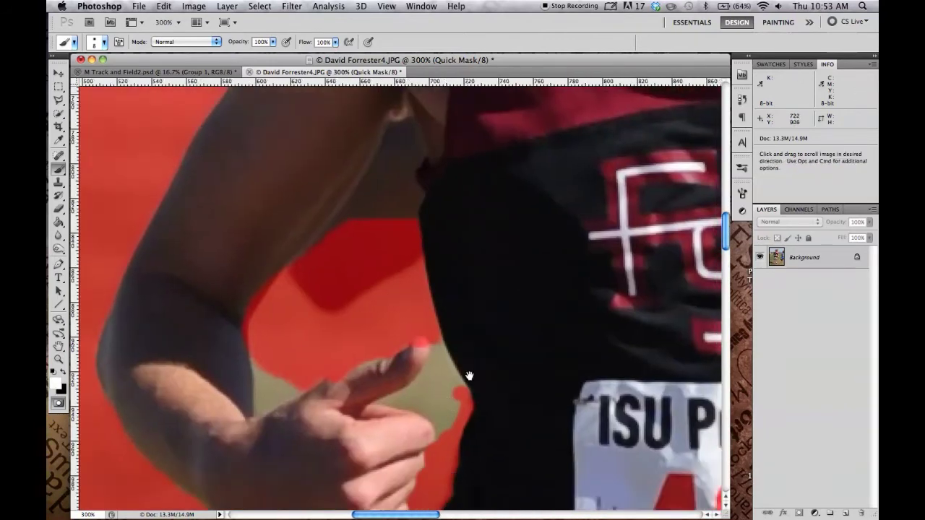
pyautogui.press('x')
pyautogui.moveTo(444, 432)
pyautogui.mouseDown()
pyautogui.moveTo(423, 411)
pyautogui.moveTo(374, 402)
pyautogui.moveTo(428, 367)
pyautogui.moveTo(422, 351)
pyautogui.mouseUp()
pyautogui.press('x')
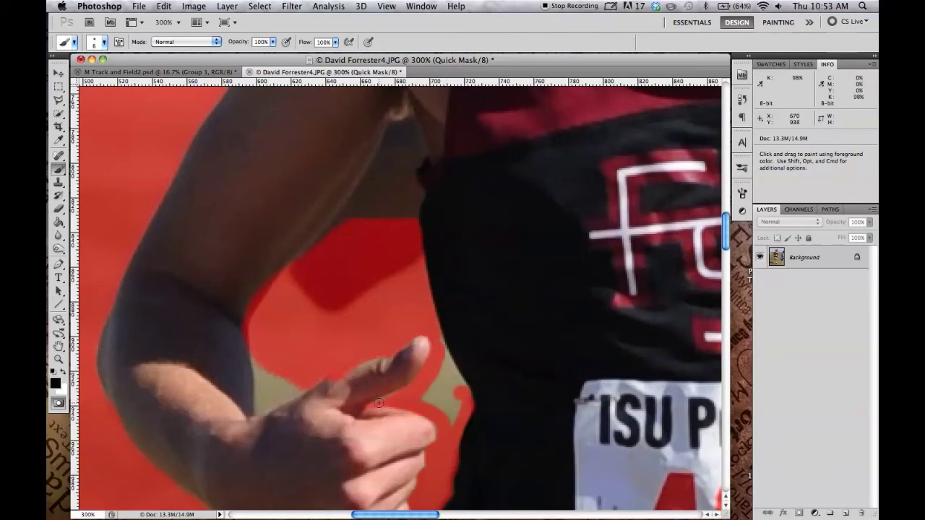
pyautogui.press('x')
pyautogui.press('x')
pyautogui.moveTo(425, 396)
pyautogui.mouseDown()
pyautogui.moveTo(459, 419)
pyautogui.moveTo(452, 368)
pyautogui.moveTo(458, 385)
pyautogui.mouseUp()
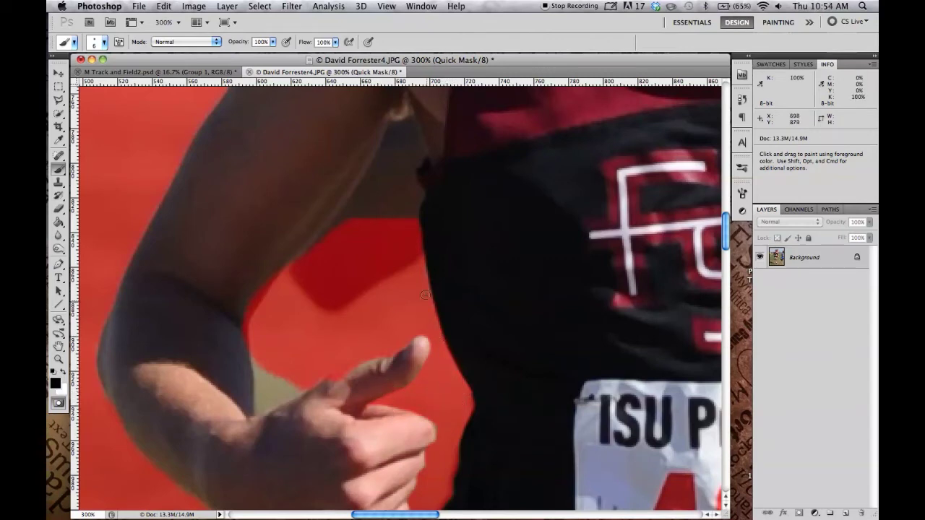
pyautogui.scroll(5, 381, 132)
pyautogui.moveTo(421, 326); pyautogui.dragTo(425, 243)
pyautogui.moveTo(410, 333)
pyautogui.mouseDown()
pyautogui.moveTo(402, 325)
pyautogui.moveTo(415, 264)
pyautogui.moveTo(381, 279)
pyautogui.moveTo(321, 366)
pyautogui.moveTo(396, 276)
pyautogui.mouseUp()
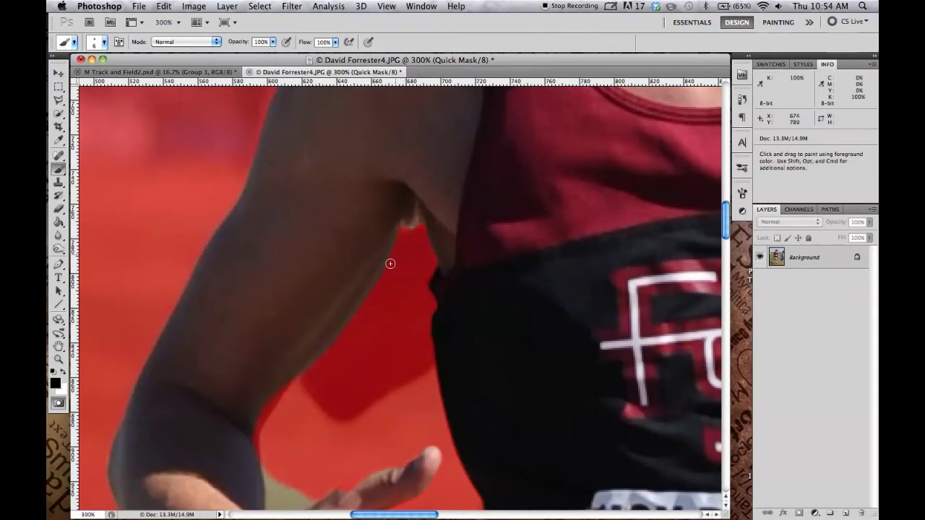
# Step: Mask the grey gap between arm and hand and clear the tint near the thumb
pyautogui.scroll(-3, 349, 349)
pyautogui.hscroll(-4, 349, 349)
pyautogui.press('x')
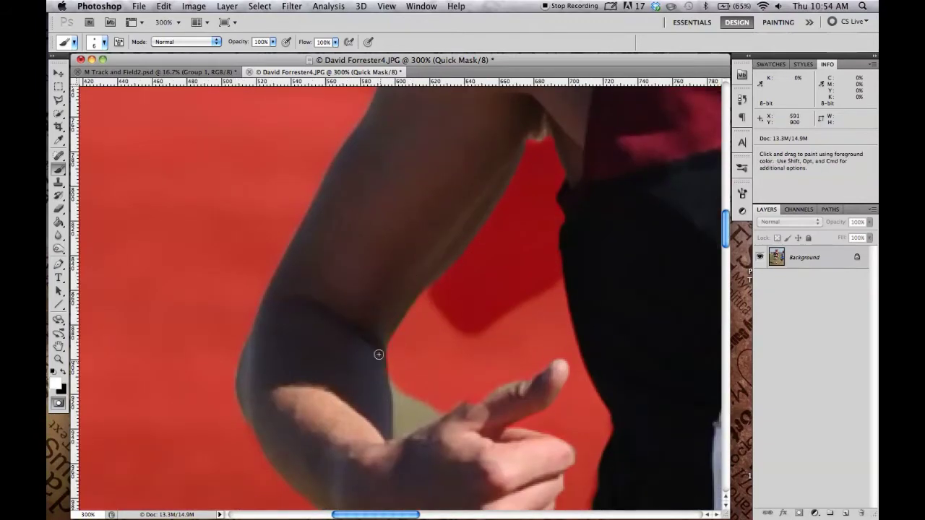
pyautogui.press('x')
pyautogui.moveTo(379, 355)
pyautogui.mouseDown()
pyautogui.moveTo(396, 404)
pyautogui.moveTo(426, 412)
pyautogui.moveTo(395, 349)
pyautogui.mouseUp()
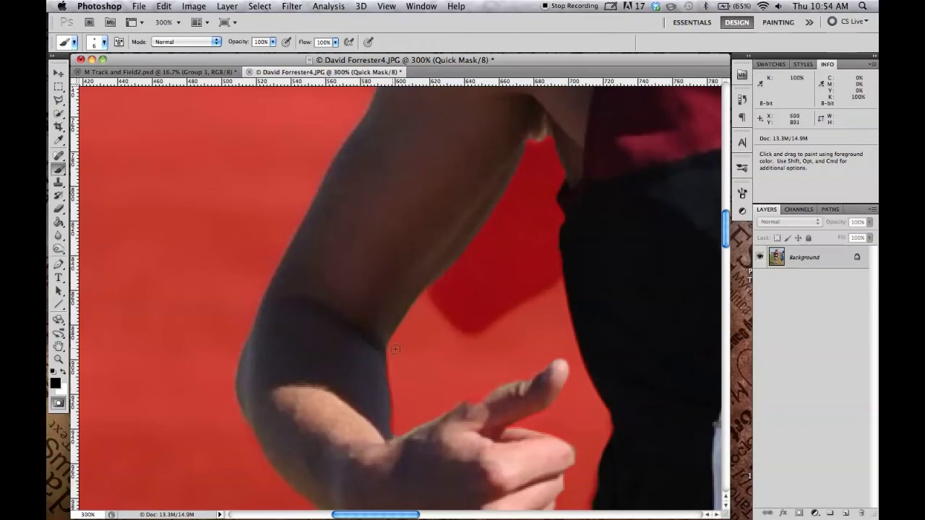
pyautogui.press('x')
pyautogui.moveTo(467, 405); pyautogui.dragTo(491, 399)
pyautogui.press('x')
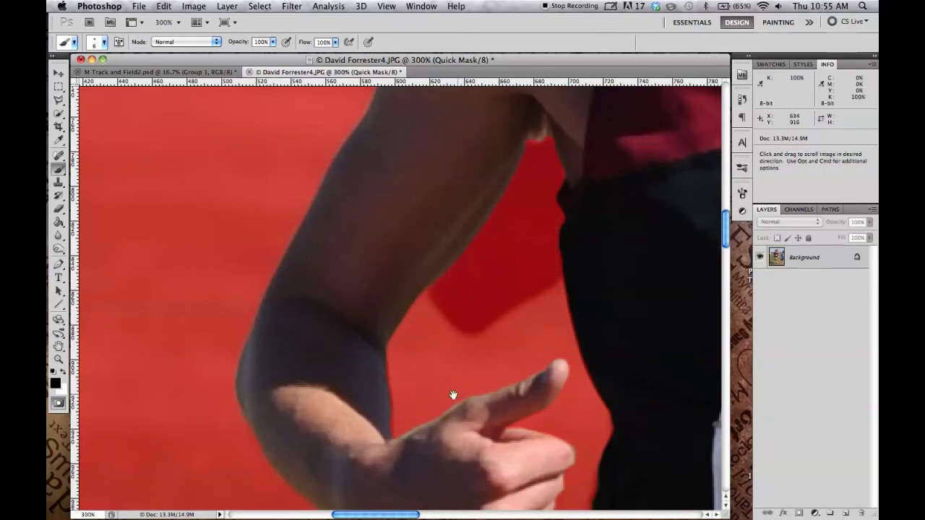
# Step: Move up the upper arm to the shoulder and face, ready to mask the shoulder edge
pyautogui.scroll(-3, 600, 336)
pyautogui.hscroll(-1, 599, 336)
pyautogui.press('x')
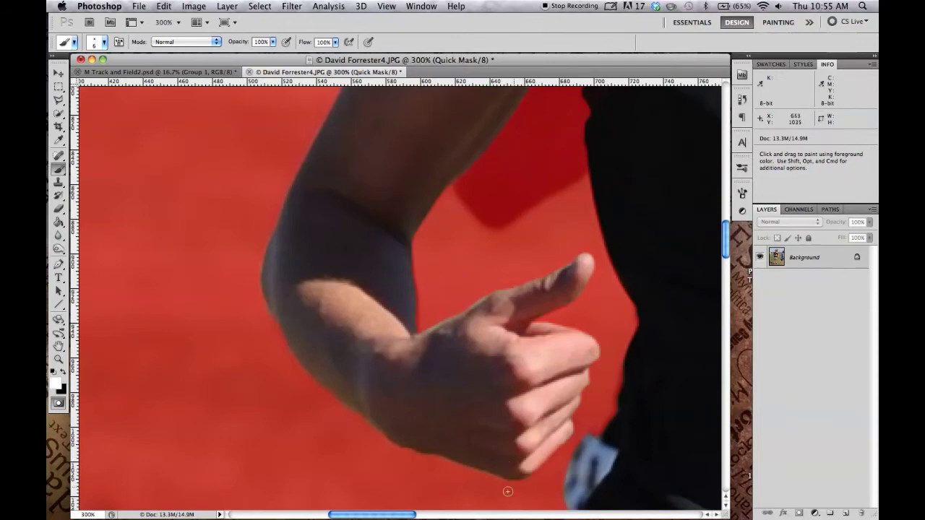
pyautogui.press('x')
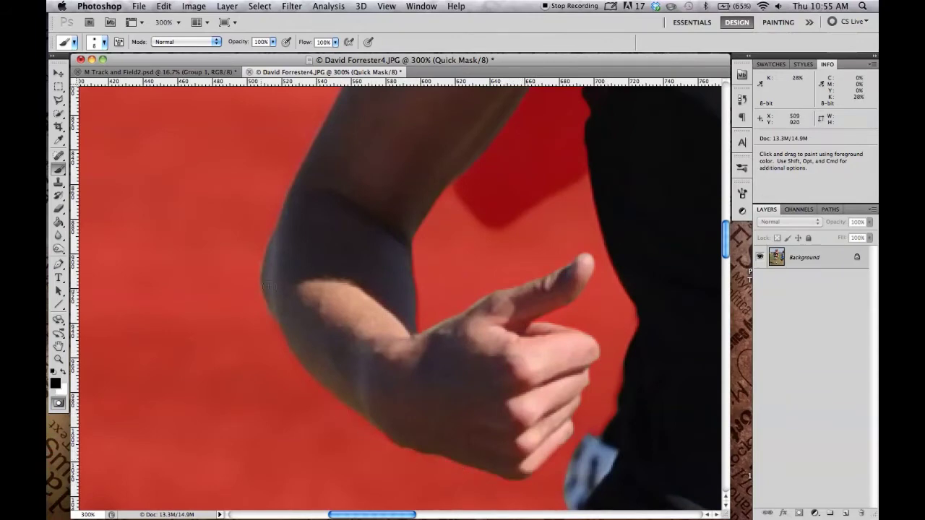
pyautogui.press('space')
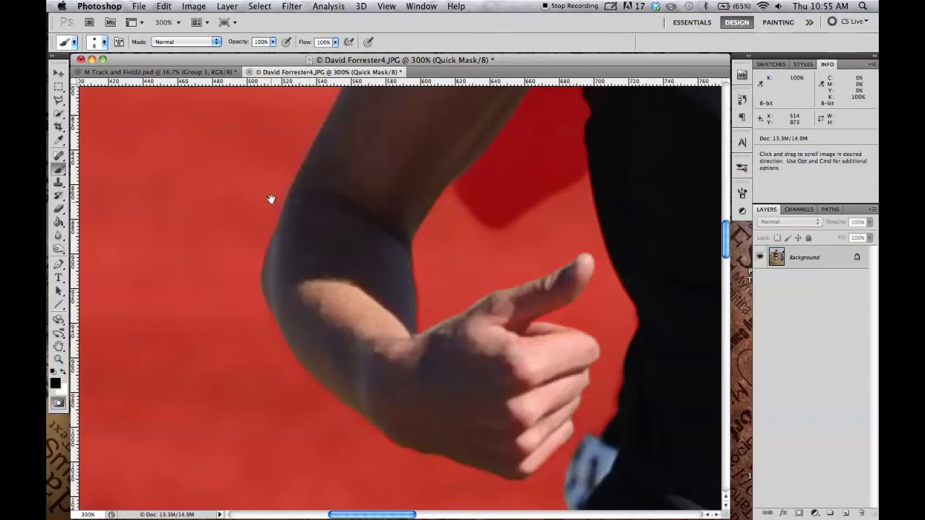
pyautogui.moveTo(271, 199); pyautogui.dragTo(233, 253)
pyautogui.moveTo(303, 213); pyautogui.dragTo(275, 354)
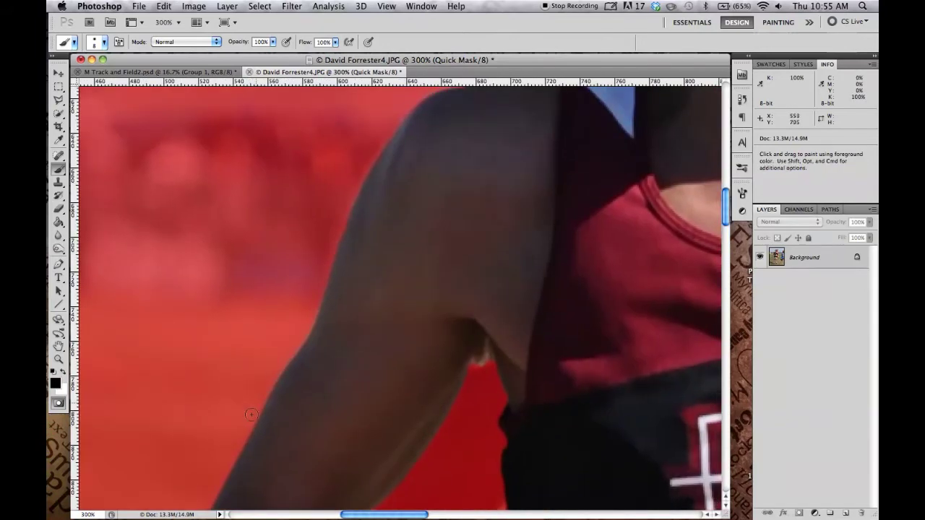
pyautogui.scroll(3, 308, 325)
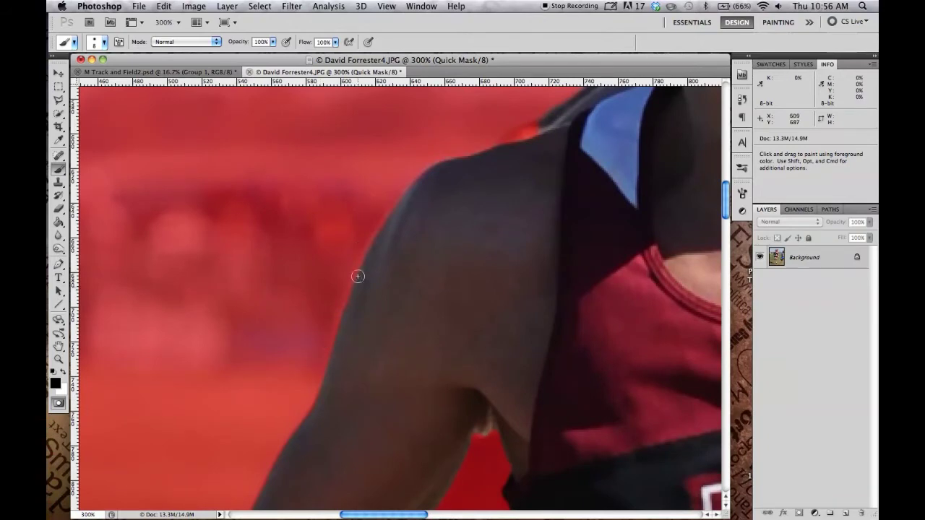
pyautogui.press('space')
pyautogui.moveTo(518, 124)
pyautogui.mouseDown()
pyautogui.moveTo(433, 312)
pyautogui.moveTo(522, 232)
pyautogui.mouseUp()
pyautogui.press('x')
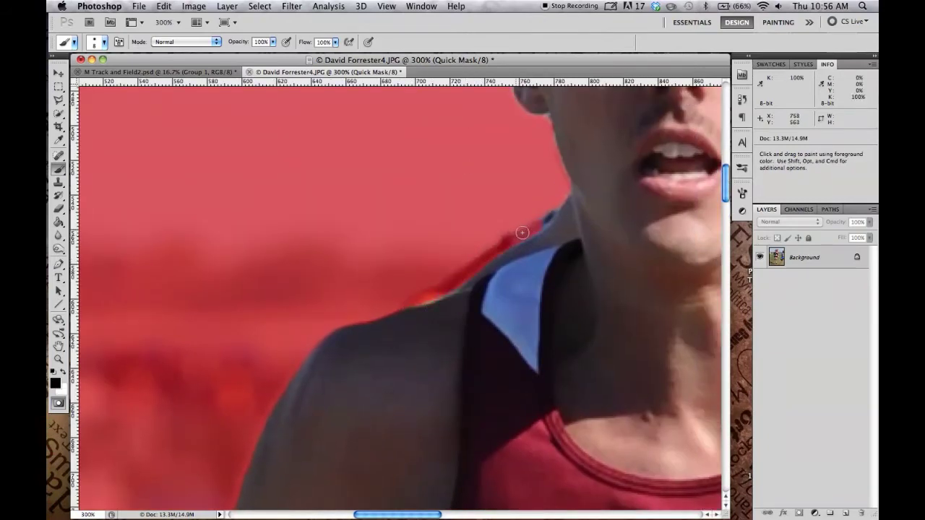
# Step: Touch up the face and hair edge in white, then zoom out to both runners
pyautogui.moveTo(547, 136); pyautogui.dragTo(518, 330)
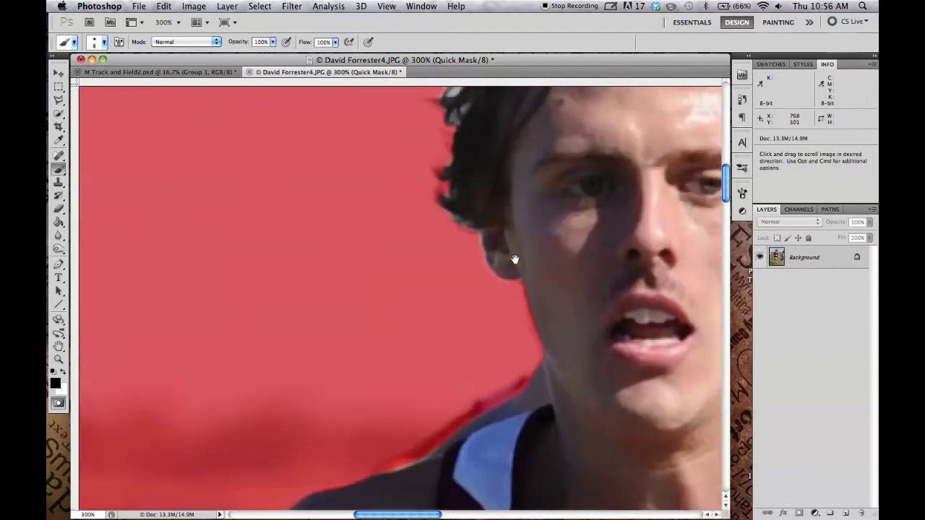
pyautogui.press('x')
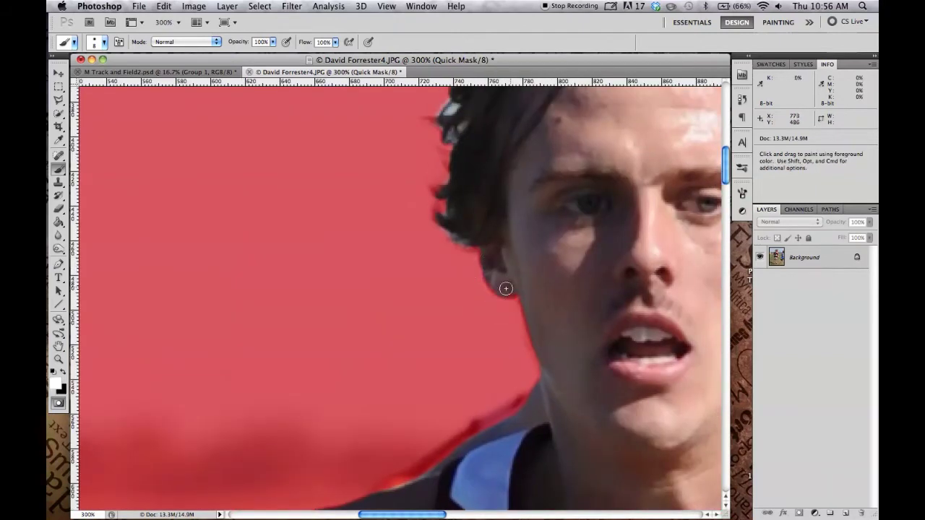
pyautogui.hscroll(5, 547, 243)
pyautogui.scroll(-1, 547, 243)
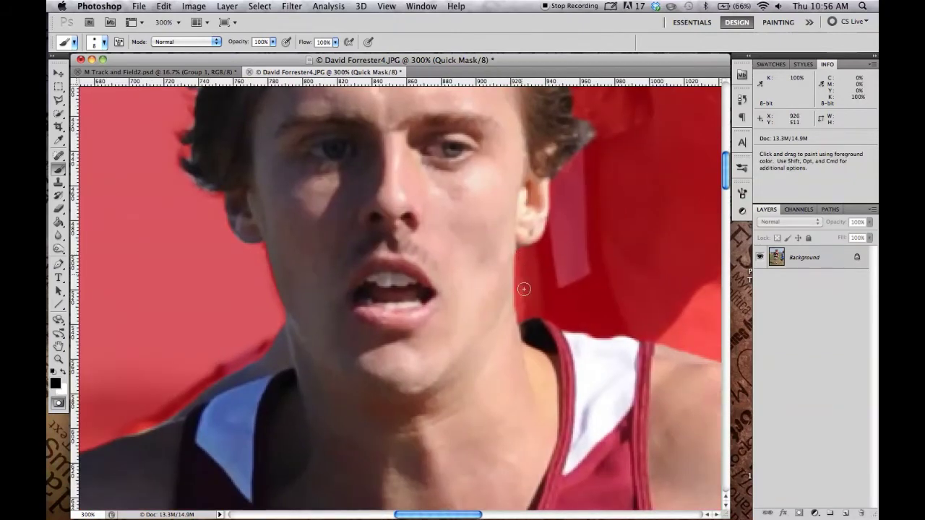
pyautogui.press('x')
pyautogui.press('x')
pyautogui.keyDown('alt'); pyautogui.keyDown('super'); pyautogui.click(574, 180); pyautogui.keyUp('super'); pyautogui.keyUp('alt')
pyautogui.scroll(3, 405, 152)
pyautogui.press('x')
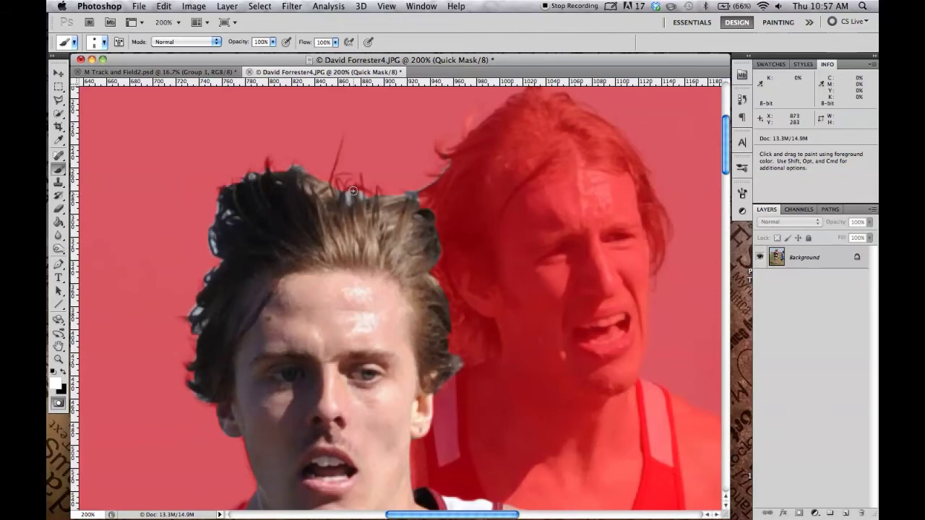
# Step: Zoom in on the jersey and mask the dark gap between arm and jersey
pyautogui.press('z')
pyautogui.scroll(-5, 383, 246)
pyautogui.scroll(-5, 416, 308)
pyautogui.click(416, 307)
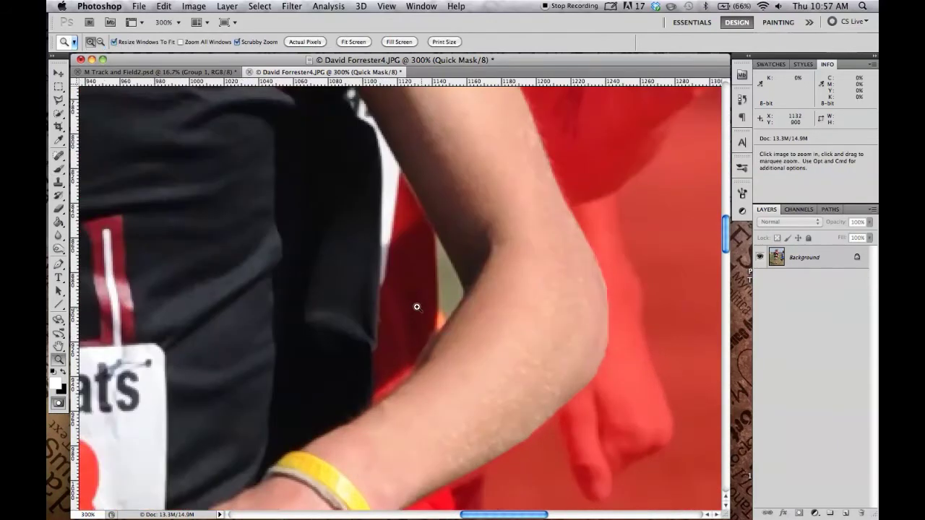
pyautogui.press('b')
pyautogui.press('x')
pyautogui.moveTo(386, 378); pyautogui.dragTo(450, 297)
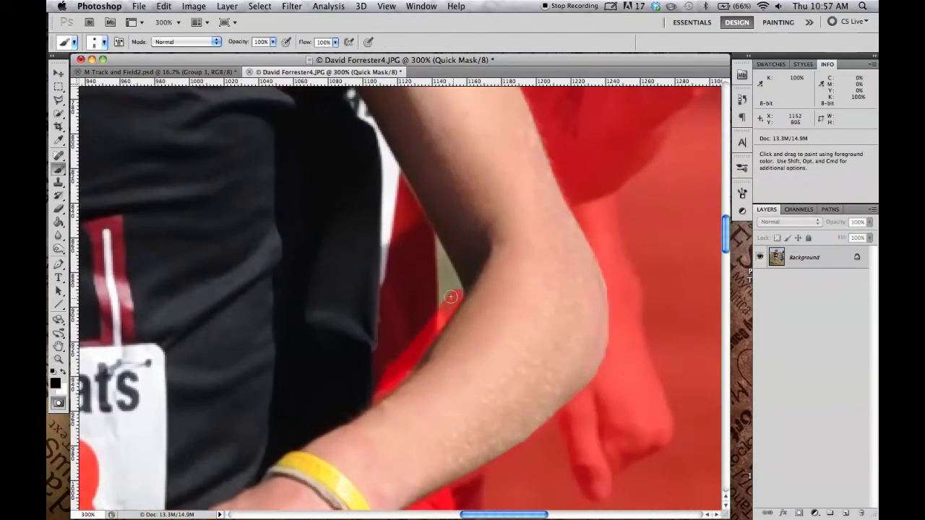
pyautogui.moveTo(378, 384)
pyautogui.mouseDown()
pyautogui.moveTo(393, 333)
pyautogui.moveTo(392, 192)
pyautogui.moveTo(395, 321)
pyautogui.moveTo(454, 289)
pyautogui.moveTo(419, 222)
pyautogui.mouseUp()
# Step: Mask along the upper arm edge, unmask beside it, and zoom out to the whole runner
pyautogui.scroll(10, 405, 209)
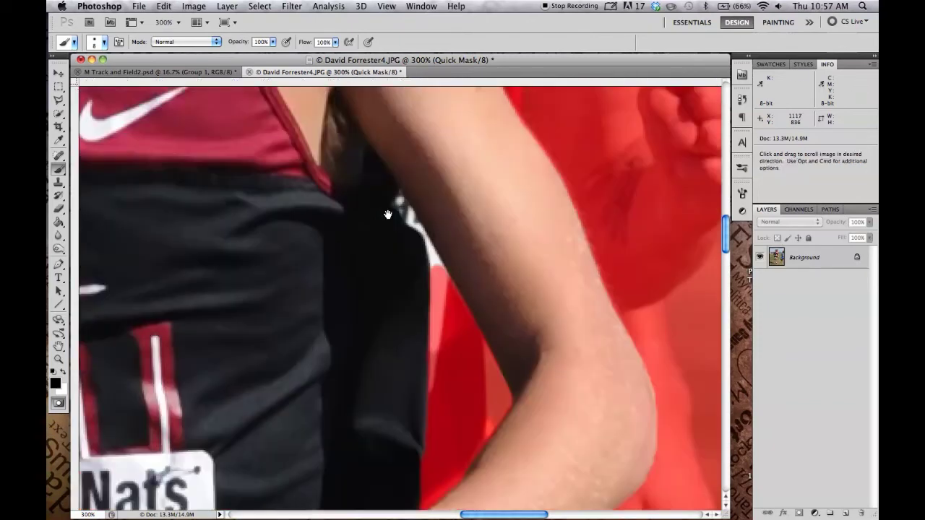
pyautogui.hscroll(-5, 405, 210)
pyautogui.moveTo(464, 328); pyautogui.dragTo(410, 243)
pyautogui.press('x')
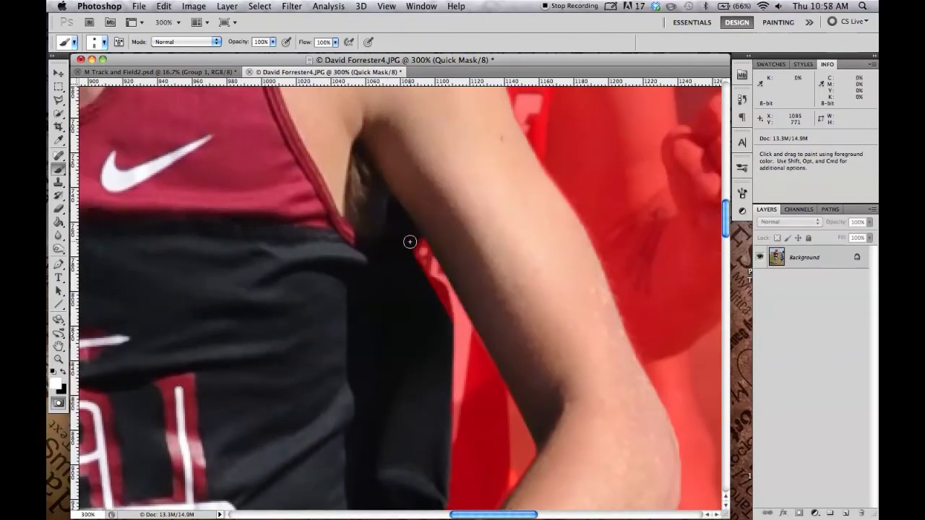
pyautogui.moveTo(424, 285); pyautogui.dragTo(427, 283)
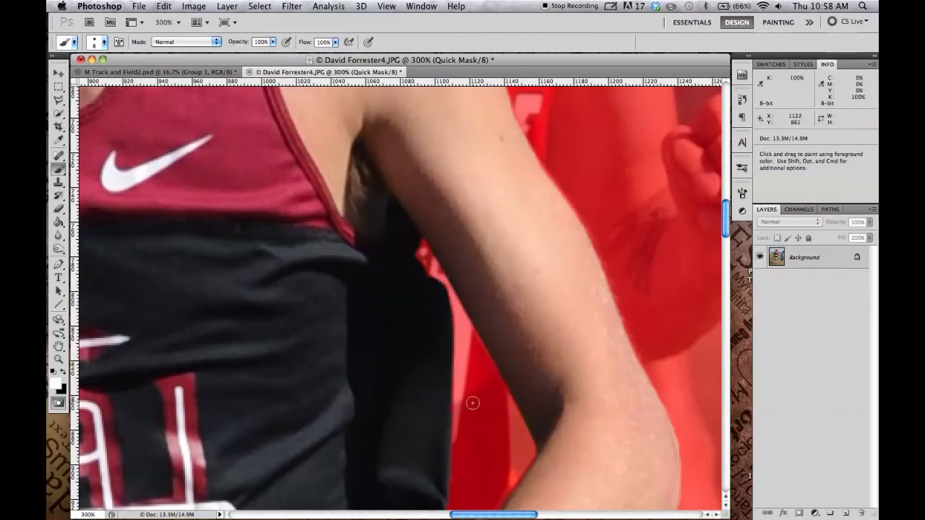
pyautogui.press('z')
pyautogui.keyDown('alt'); pyautogui.click(479, 352); pyautogui.keyUp('alt')
pyautogui.keyDown('alt'); pyautogui.click(372, 341); pyautogui.keyUp('alt')
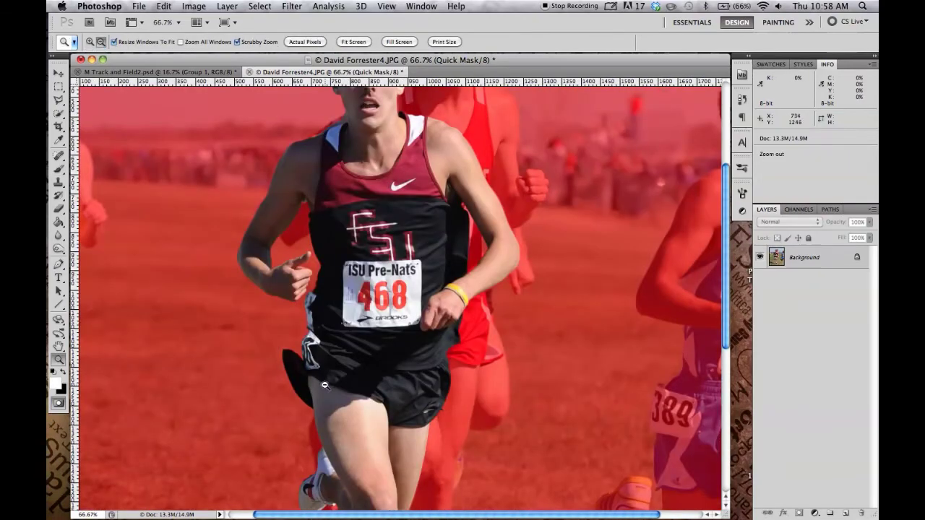
# Step: Zoom in on the runner's head and exit Quick Mask back to a selection
pyautogui.keyDown('alt'); pyautogui.click(325, 385); pyautogui.keyUp('alt')
pyautogui.click(249, 161)
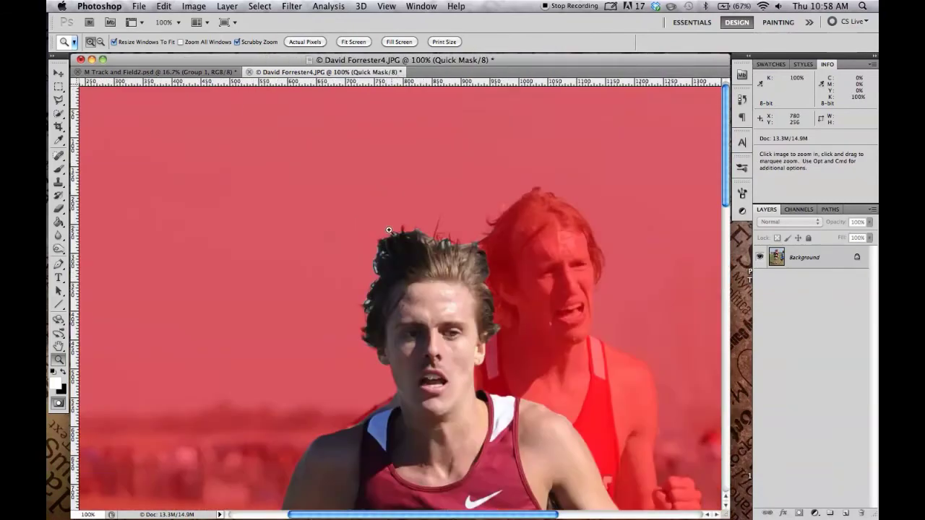
pyautogui.press('q')
pyautogui.press('w')
# Step: Refine the hair edge with a 15 px refine brush, Smooth 10 and negative Shift Edge
pyautogui.press('super+alt+r')
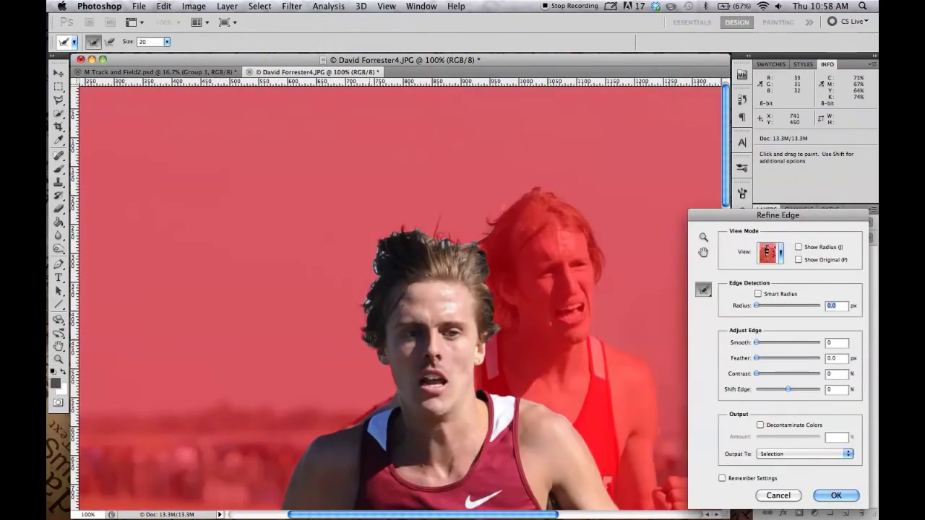
pyautogui.press('[')
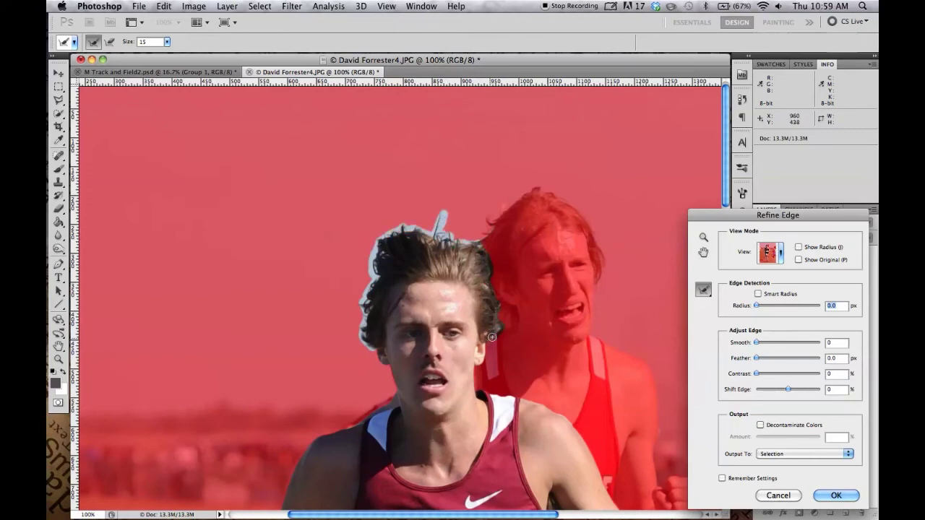
pyautogui.moveTo(491, 337); pyautogui.dragTo(495, 333)
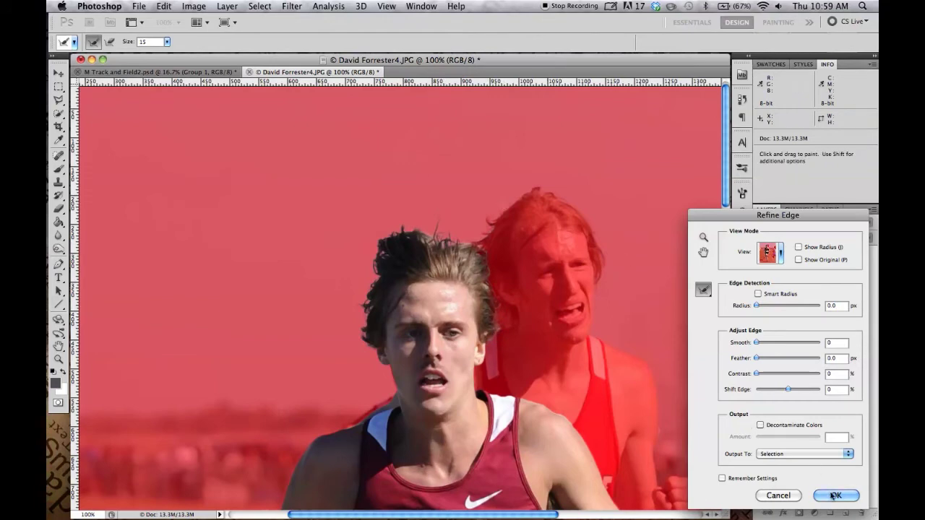
pyautogui.moveTo(785, 391); pyautogui.dragTo(784, 391)
pyautogui.moveTo(758, 343); pyautogui.dragTo(762, 344)
pyautogui.click(367, 308)
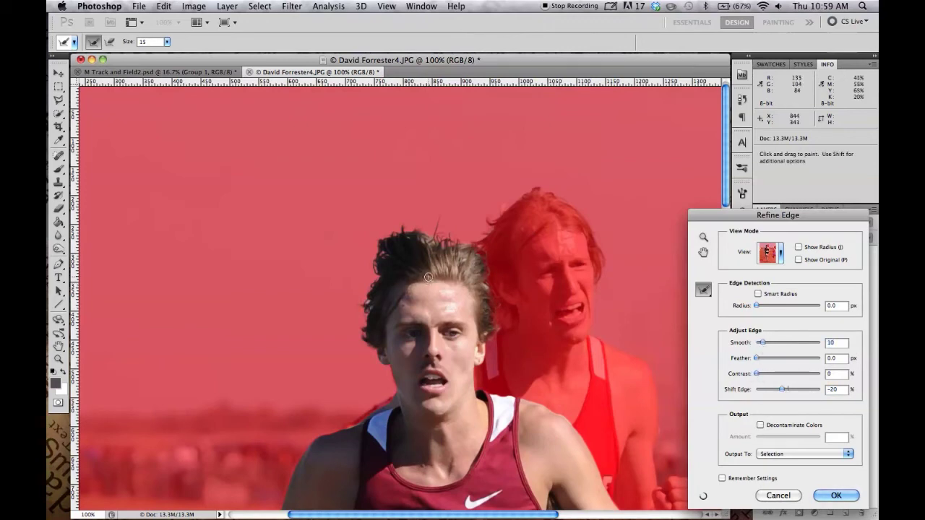
pyautogui.press('Return')
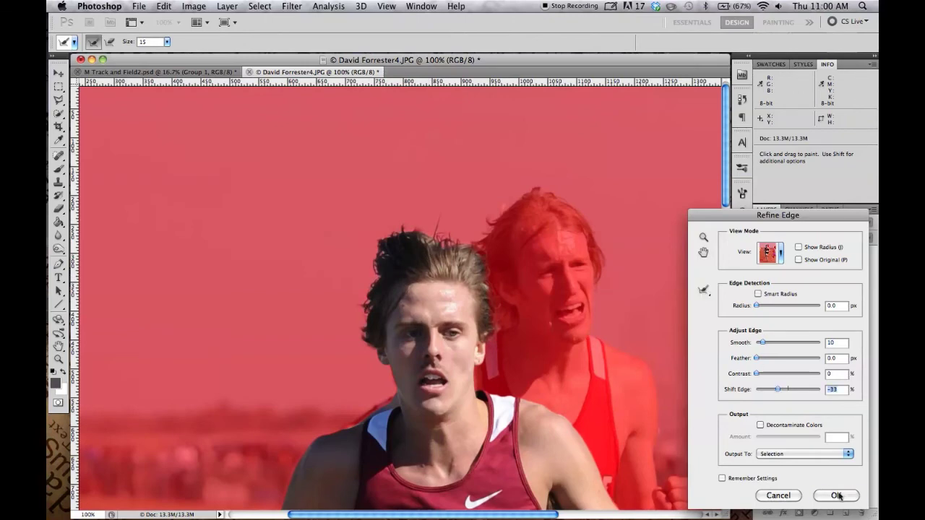
# Step: Re-enter Quick Mask with black foreground and the Brush to check the runner's edges
pyautogui.press('q')
pyautogui.press('x')
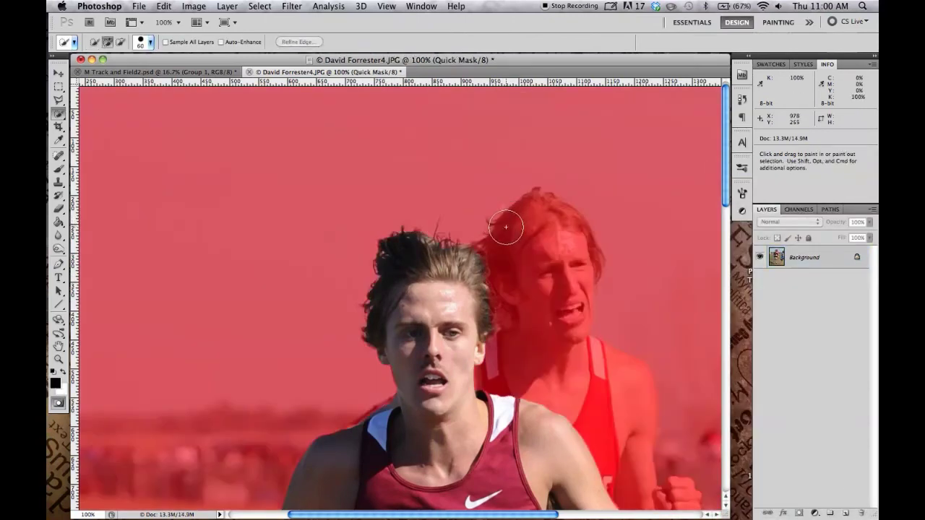
pyautogui.press('b')
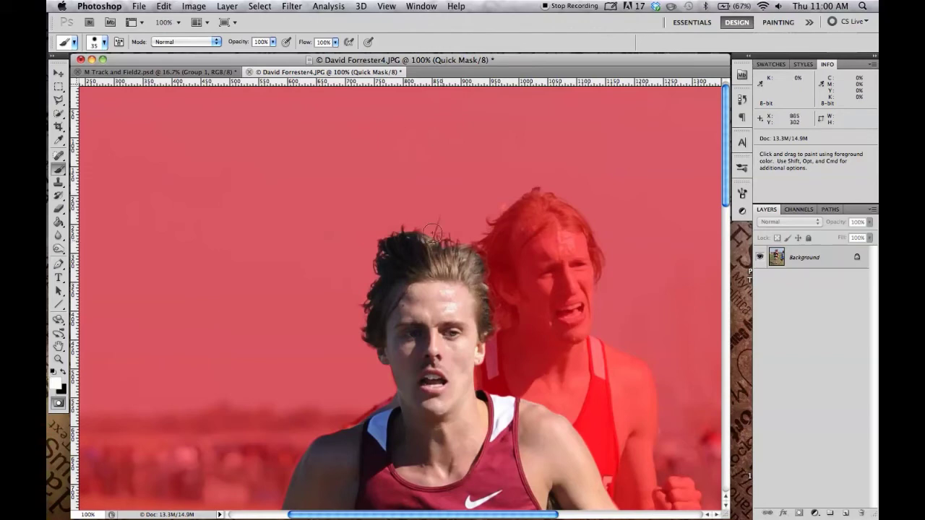
pyautogui.click(100, 41)
pyautogui.click(421, 203)
# Step: Convert the Quick Mask to a runner selection and switch to M Track and Field2.psd
pyautogui.press('q')
pyautogui.press('v')
pyautogui.hotkey('ctrl', '-')
pyautogui.hotkey('ctrl', '-')
pyautogui.hotkey('ctrl', '-')
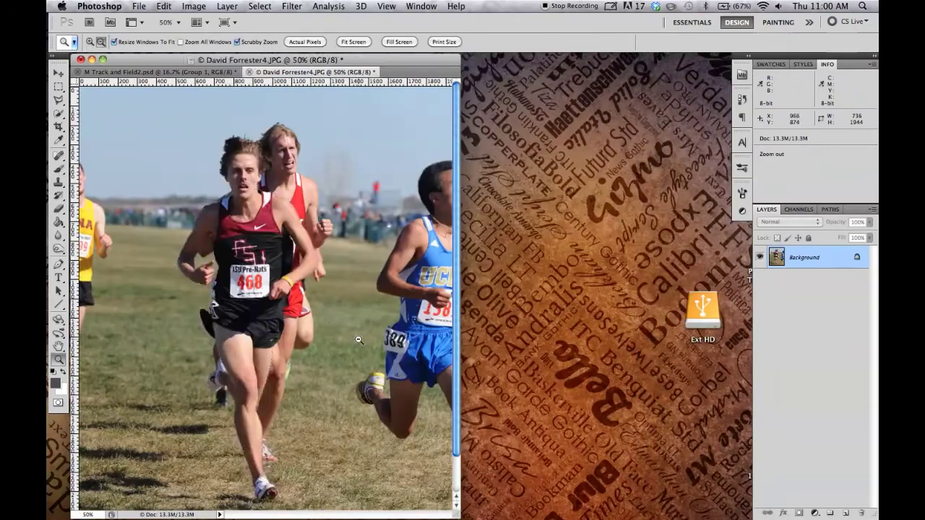
pyautogui.click(169, 71)
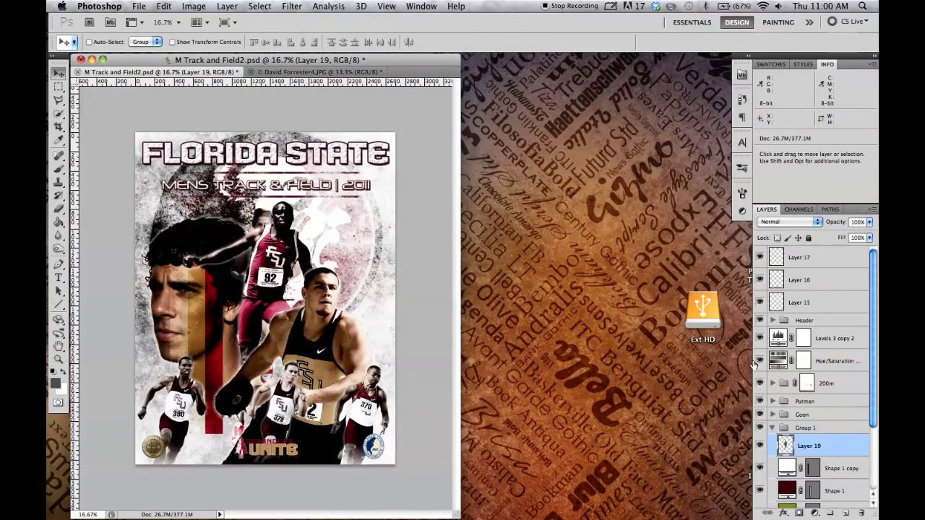
# Step: Move Layer 19 above the 200m group in the layer stack
pyautogui.moveTo(833, 447); pyautogui.dragTo(829, 383)
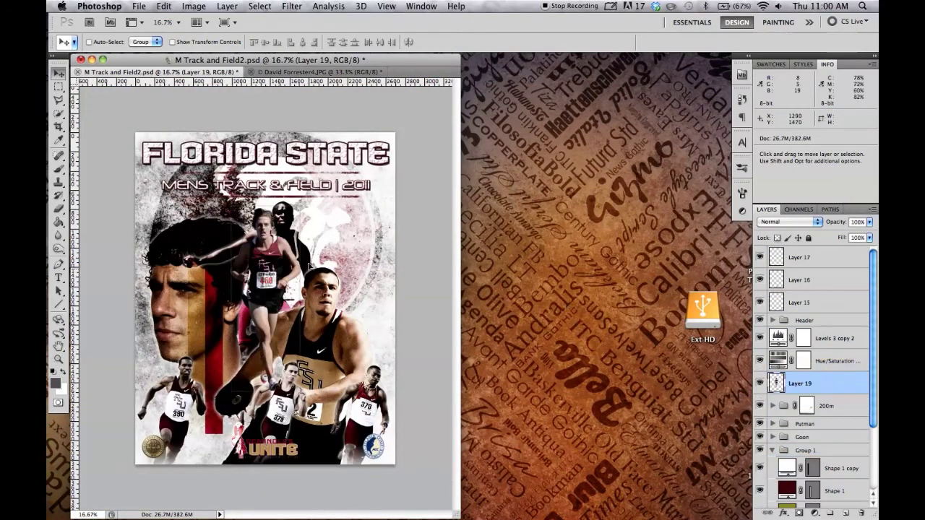
pyautogui.press('z')
pyautogui.moveTo(311, 262); pyautogui.dragTo(323, 262)
pyautogui.press('f')
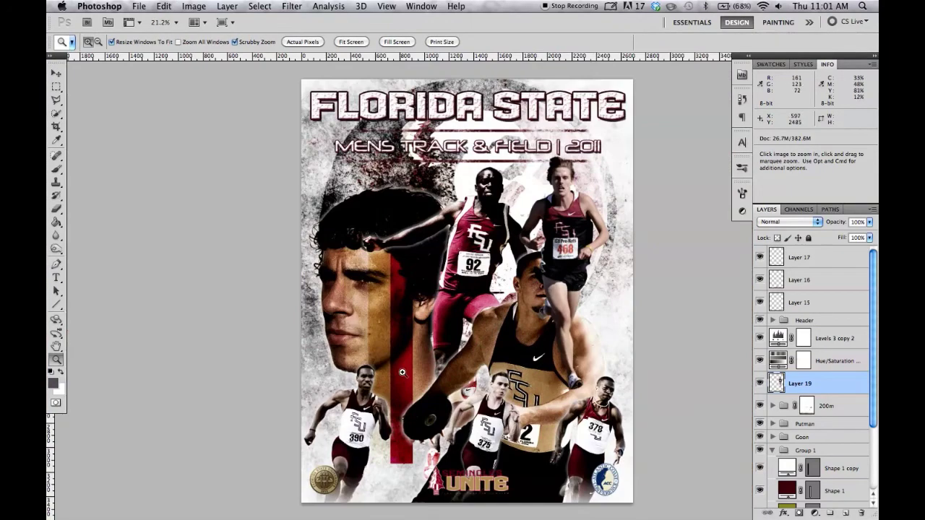
pyautogui.press('v')
# Step: Duplicate Layer 19 and set the copy's blend mode to Overlay
pyautogui.rightClick(819, 382)
pyautogui.click(775, 292)
pyautogui.press('Return')
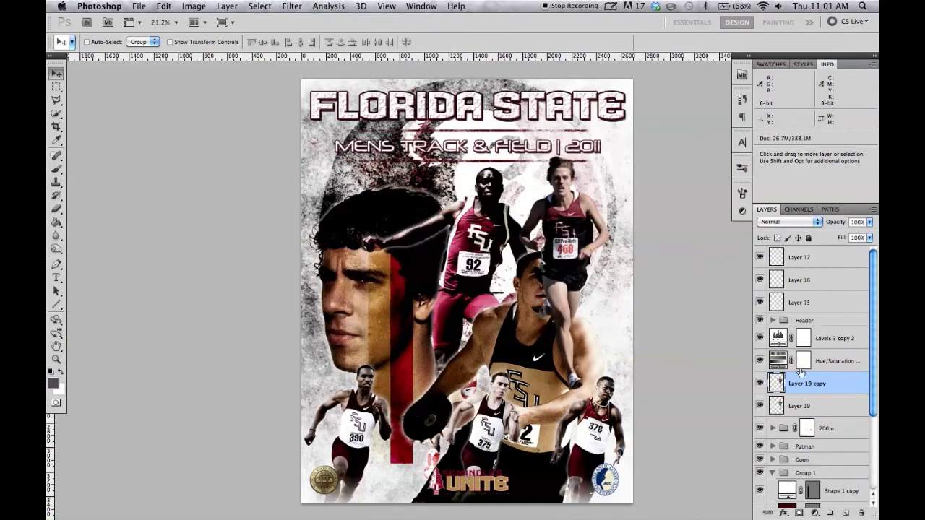
pyautogui.click(759, 385)
pyautogui.click(788, 222)
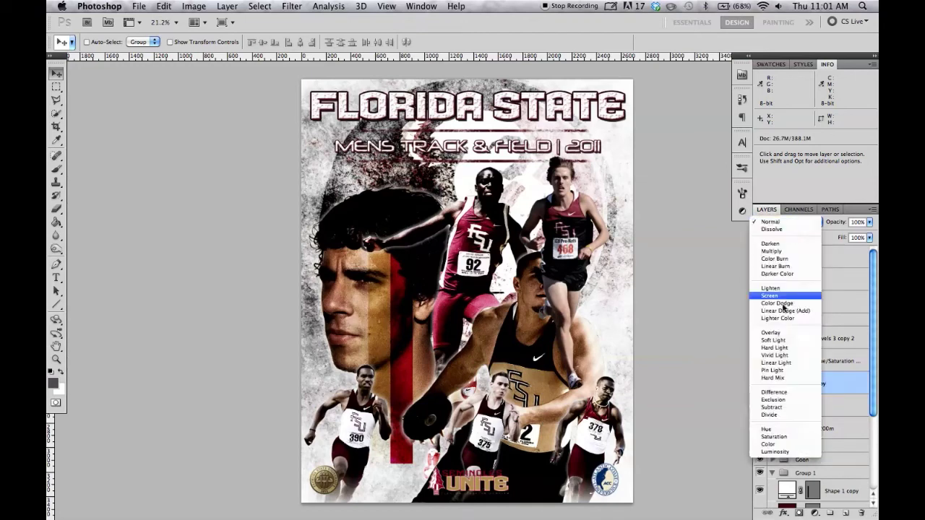
pyautogui.click(779, 334)
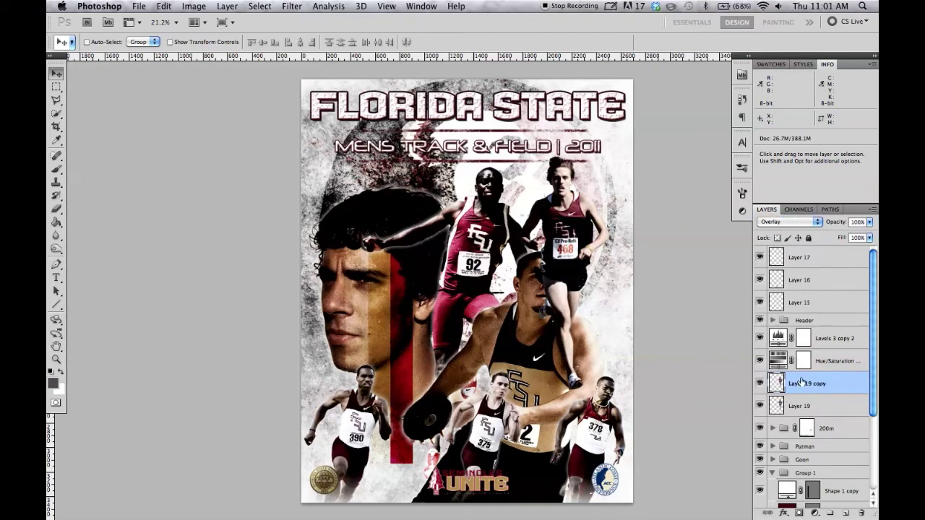
# Step: Compare Soft Light, keep Overlay, and merge the copy down into Layer 19
pyautogui.click(784, 222)
pyautogui.click(779, 223)
pyautogui.press('super+e')
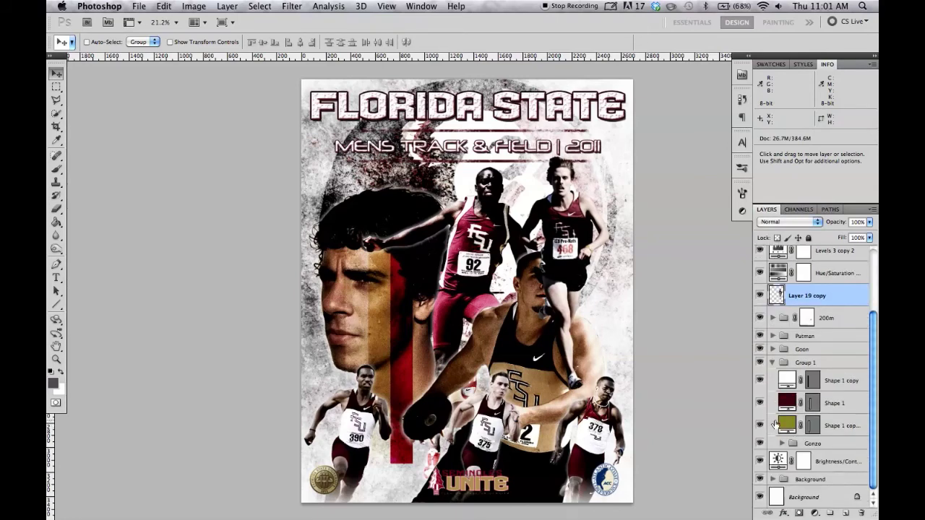
pyautogui.click(773, 406)
# Step: Add a Levels adjustment clipped to the runner layer, raising the black input slightly
pyautogui.click(773, 409)
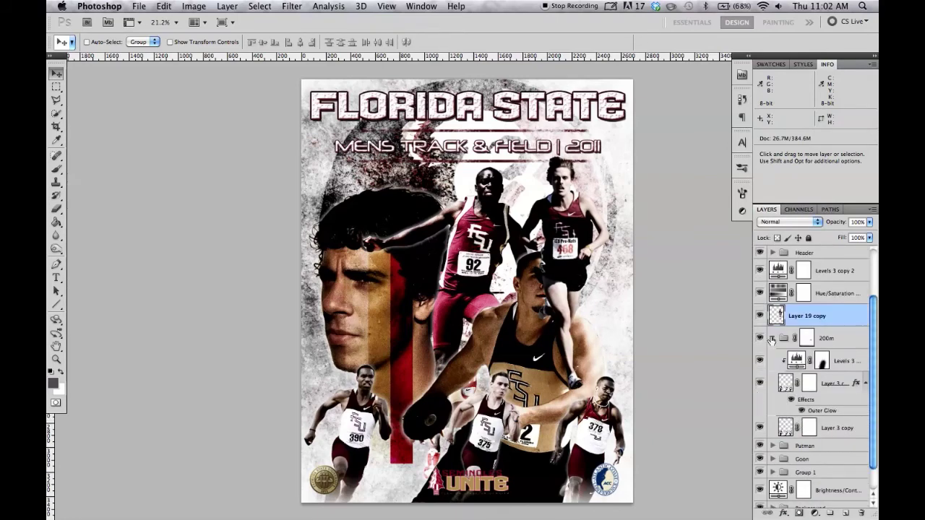
pyautogui.click(815, 513)
pyautogui.click(759, 340)
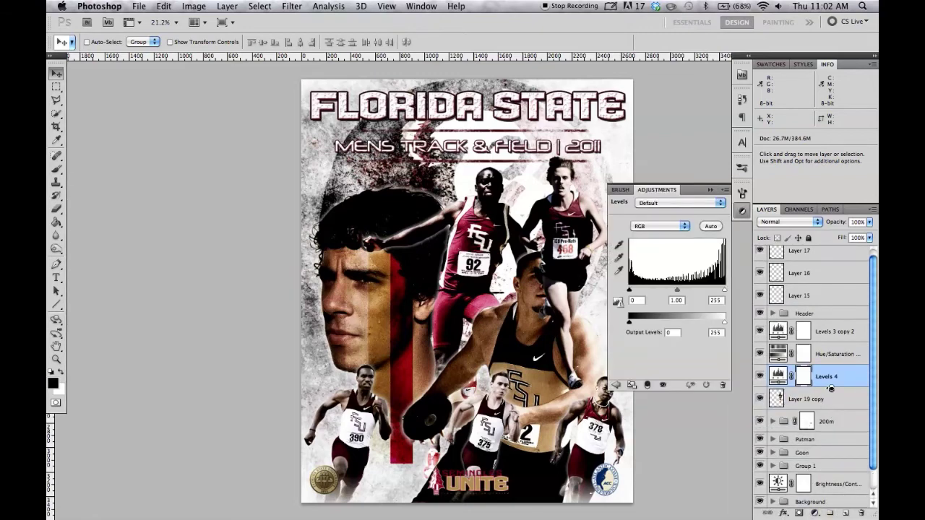
pyautogui.moveTo(629, 290)
pyautogui.mouseDown()
pyautogui.moveTo(688, 291)
pyautogui.moveTo(631, 291)
pyautogui.mouseUp()
pyautogui.hotkey('ctrl', 'alt', 'g')
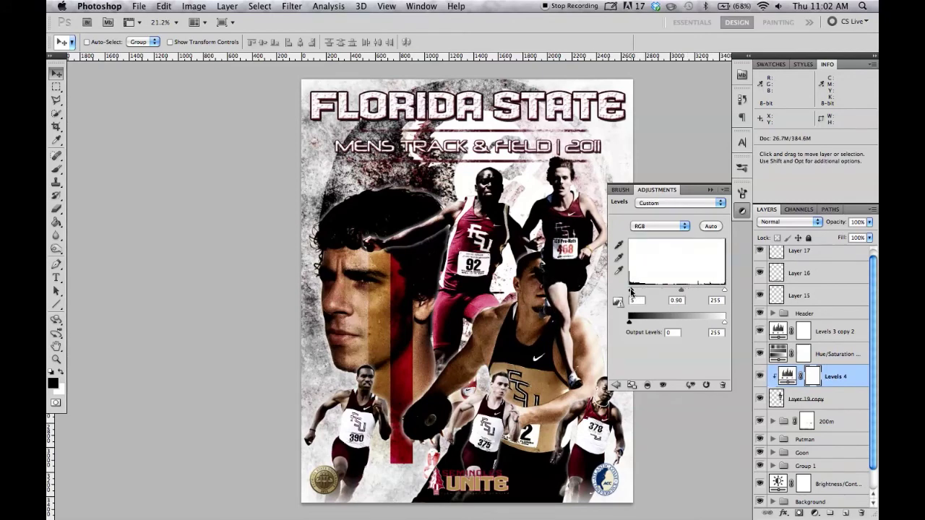
# Step: Set the Levels midtone input to 0.65 and group it with the runner layer
pyautogui.moveTo(687, 292); pyautogui.dragTo(690, 290)
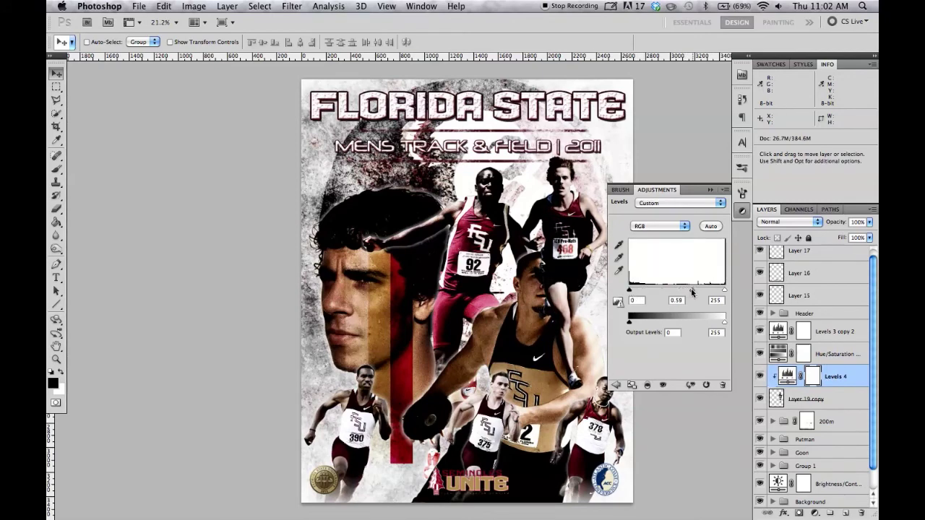
pyautogui.click(759, 376)
pyautogui.click(760, 376)
pyautogui.hotkey('ctrl', 'g')
pyautogui.write('Forrester')
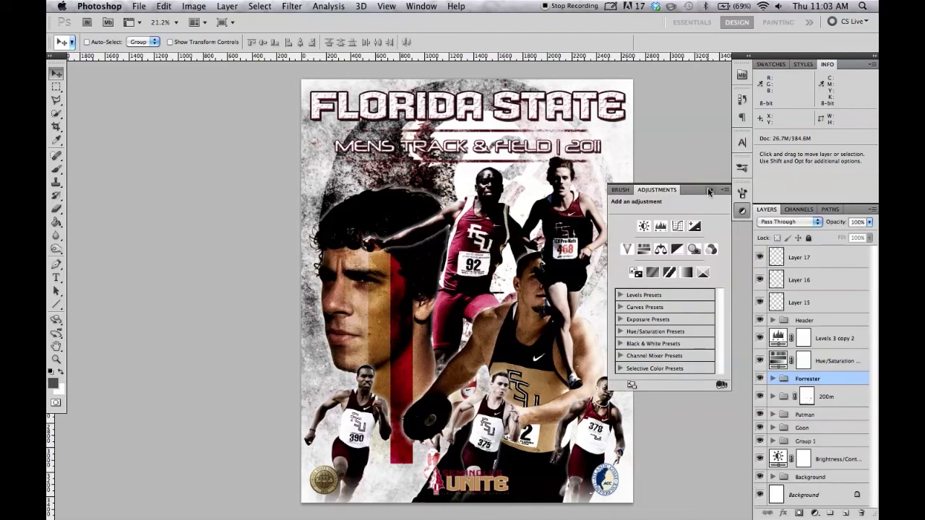
# Step: Name the new group Forrester and add a layer mask to Layer 19 copy
pyautogui.click(709, 191)
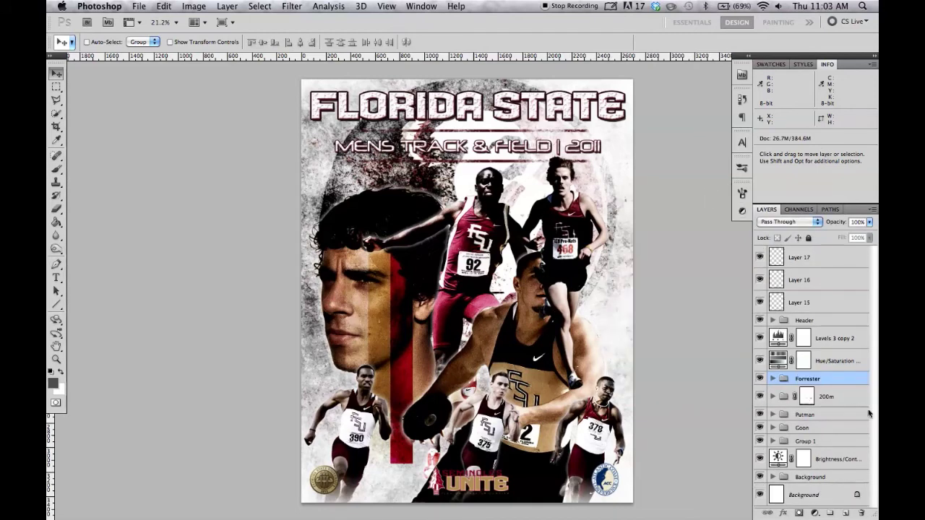
pyautogui.click(773, 379)
pyautogui.click(817, 419)
pyautogui.click(800, 514)
# Step: Paint the mask black with a 1400 px brush where the runner overlaps the shot-putter
pyautogui.press('b')
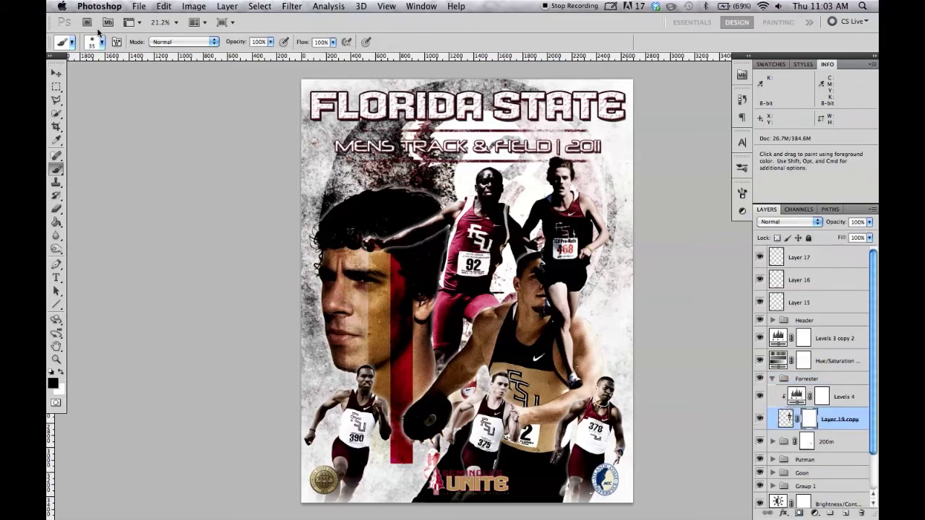
pyautogui.click(99, 42)
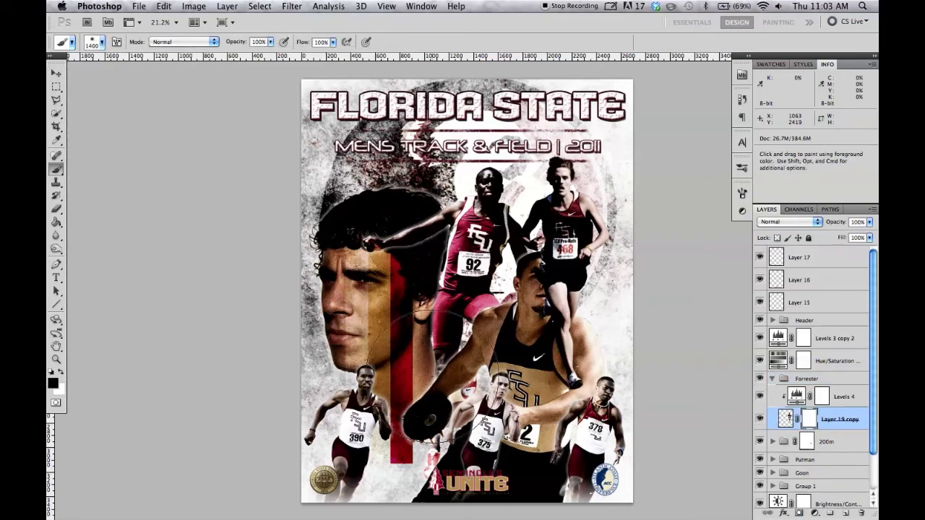
pyautogui.press(']')
pyautogui.moveTo(571, 340); pyautogui.dragTo(517, 369)
pyautogui.moveTo(566, 260); pyautogui.dragTo(566, 394)
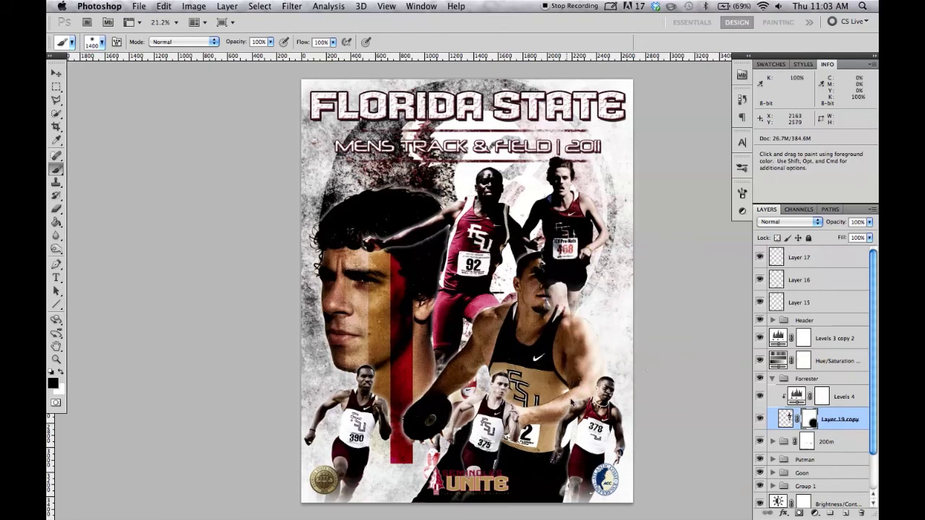
# Step: Move the Forrester group below the Putman shot-putter group
pyautogui.press('v')
pyautogui.click(772, 379)
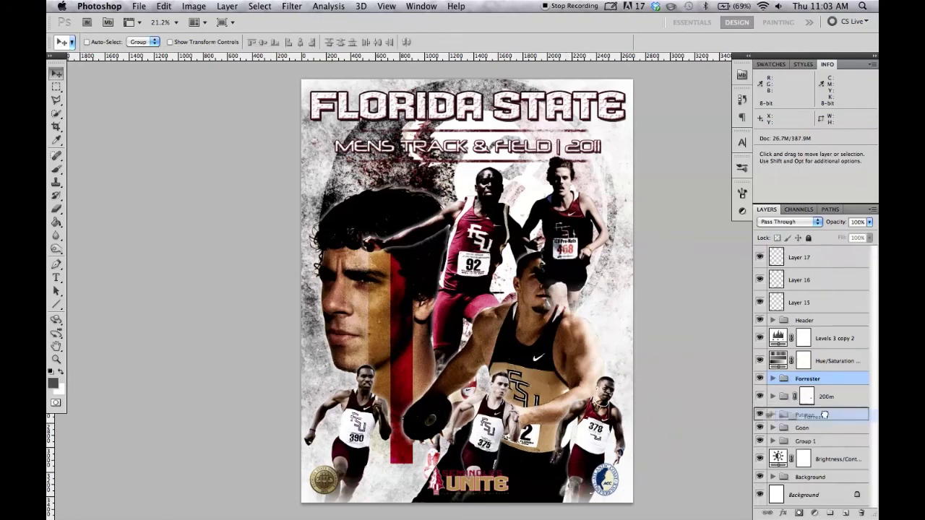
pyautogui.moveTo(795, 379); pyautogui.dragTo(805, 415)
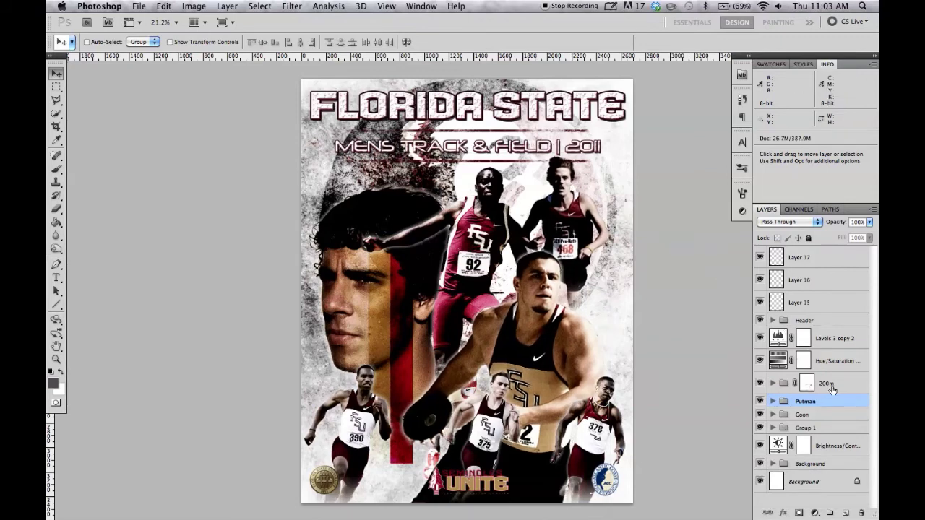
# Step: Step back and forth in the History panel to compare an earlier state
pyautogui.click(741, 116)
pyautogui.click(679, 296)
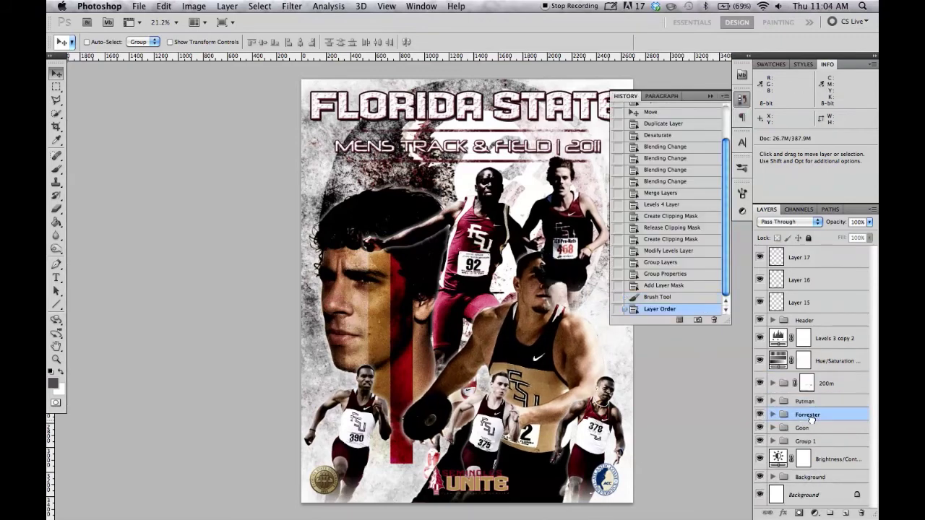
pyautogui.click(511, 215)
# Step: Scale the runner's group to about 126%, lower it, and nudge the Putman group left
pyautogui.hotkey('ctrl', 't')
pyautogui.moveTo(606, 366); pyautogui.dragTo(631, 433)
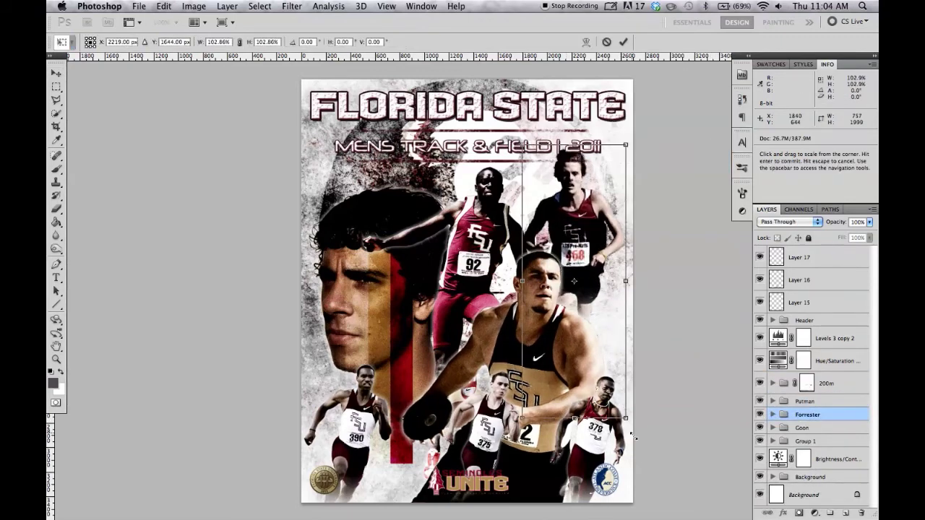
pyautogui.moveTo(599, 225); pyautogui.dragTo(598, 269)
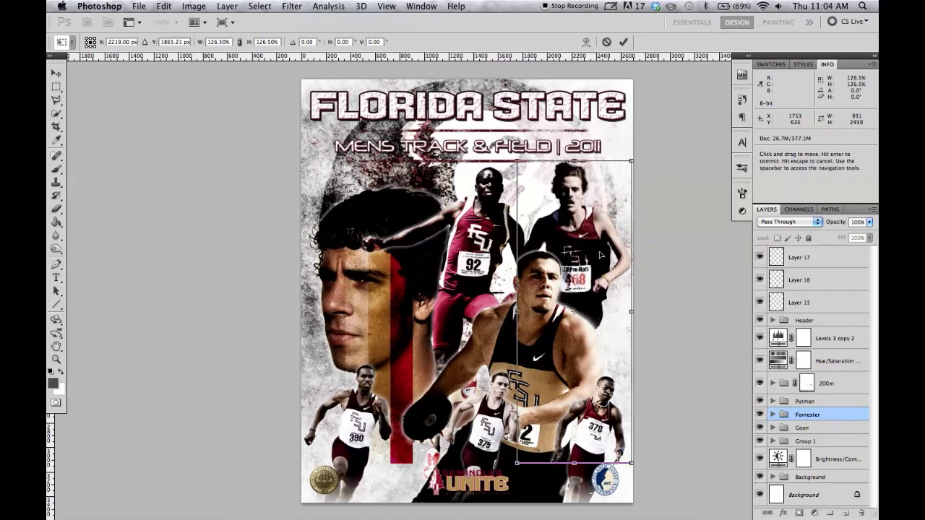
pyautogui.press('Return')
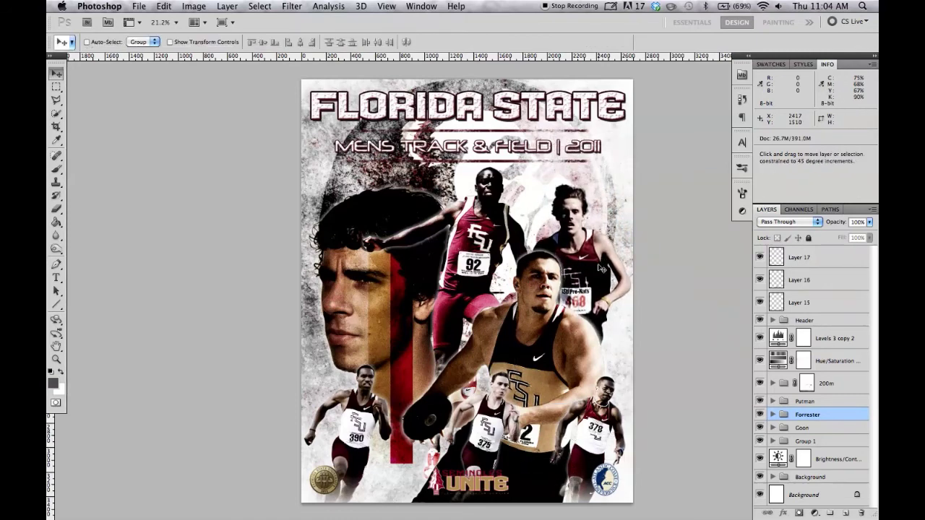
pyautogui.click(813, 402)
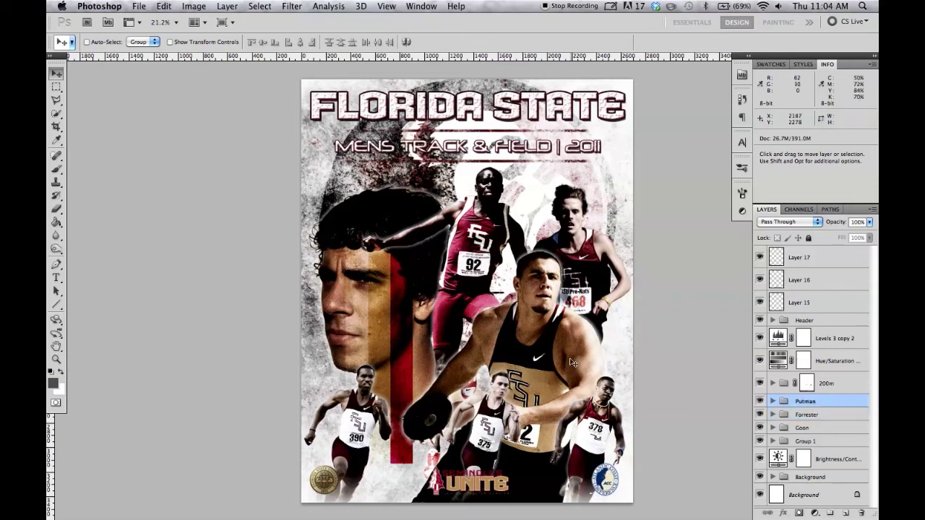
pyautogui.moveTo(574, 365); pyautogui.dragTo(542, 357)
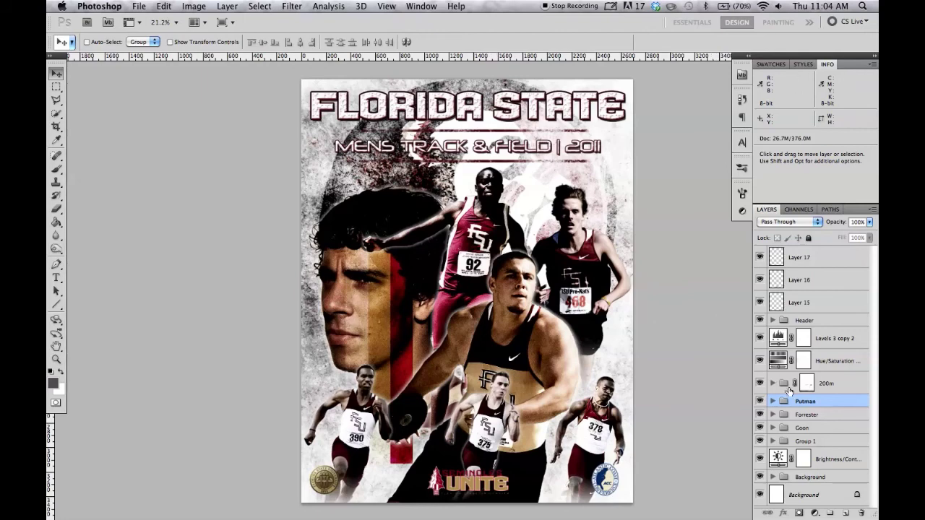
# Step: Rename Group 1 to 'Gonzo Group' and scale it down to about 96%
pyautogui.write('Gonzo')
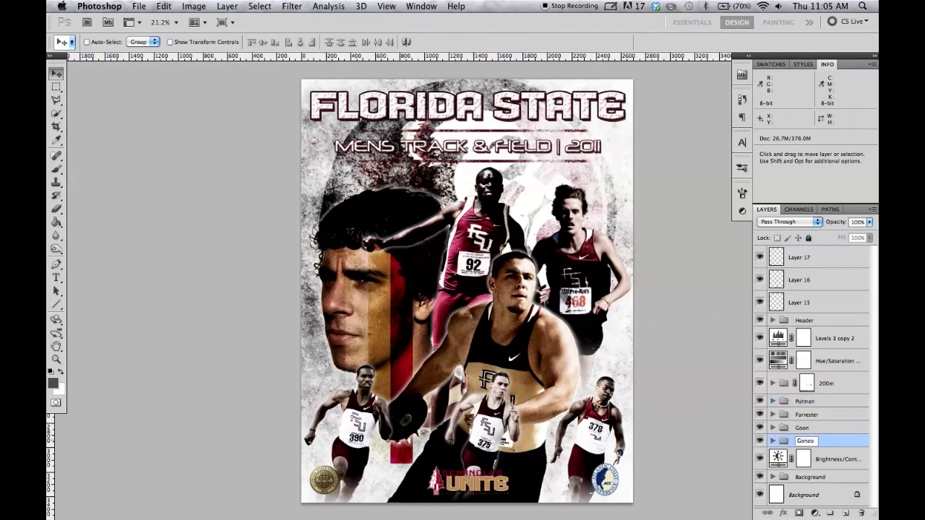
pyautogui.write(' Group')
pyautogui.press('Return')
pyautogui.hotkey('ctrl', 't')
pyautogui.moveTo(575, 463); pyautogui.dragTo(566, 456)
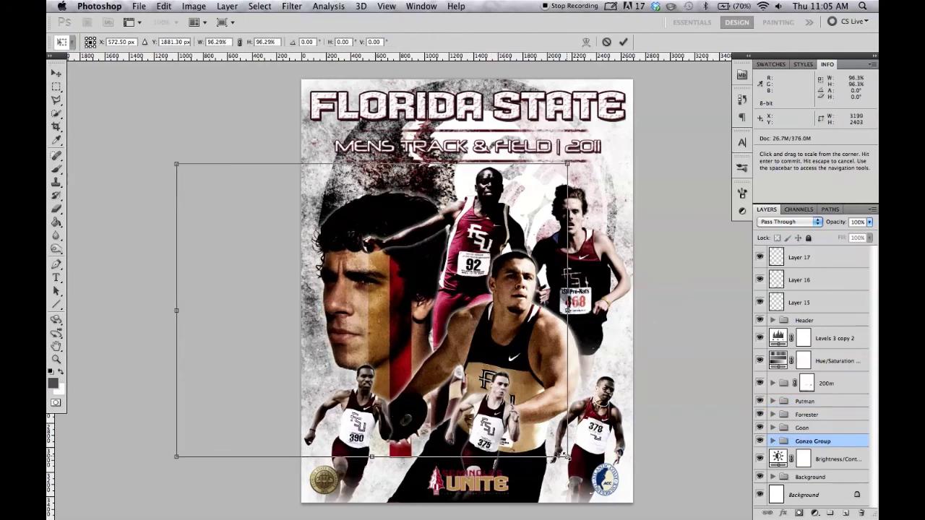
pyautogui.press('Return')
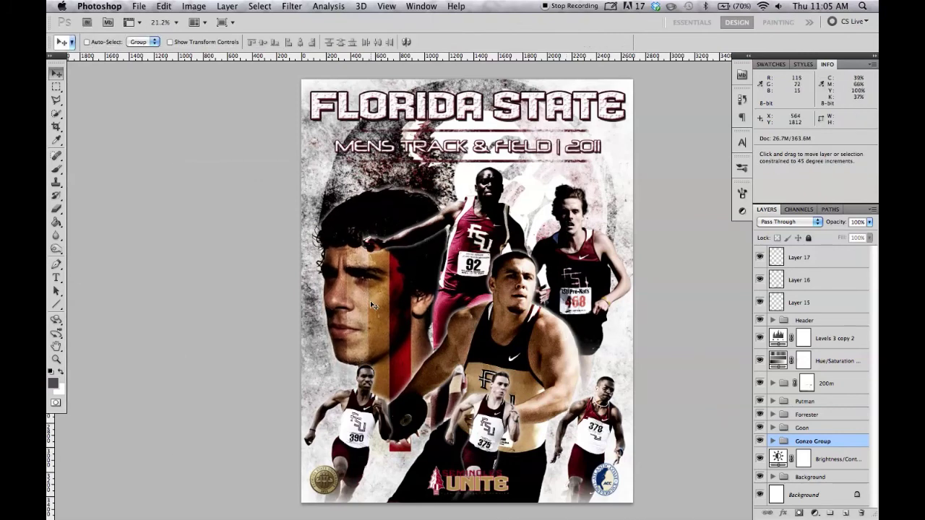
# Step: Add a layer mask to Gonzo Group and paint part of it out with the Brush
pyautogui.click(773, 441)
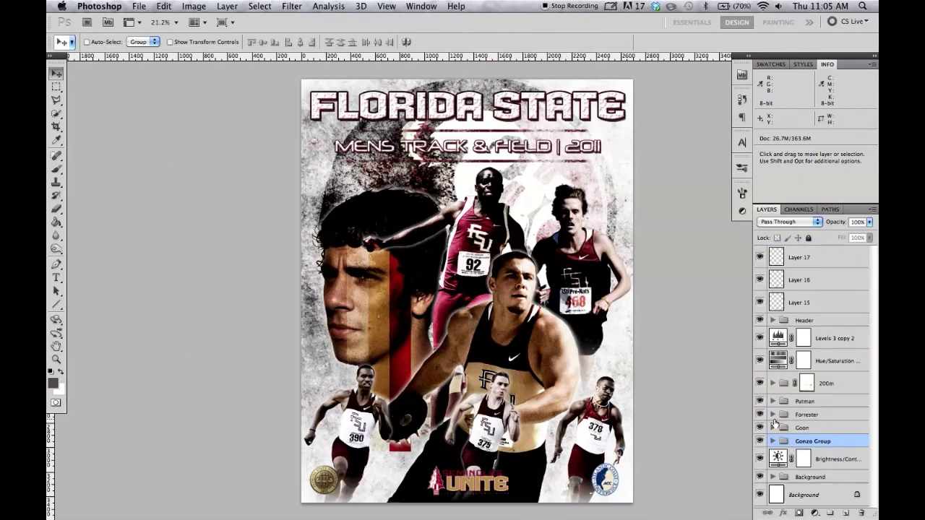
pyautogui.click(800, 513)
pyautogui.press('b')
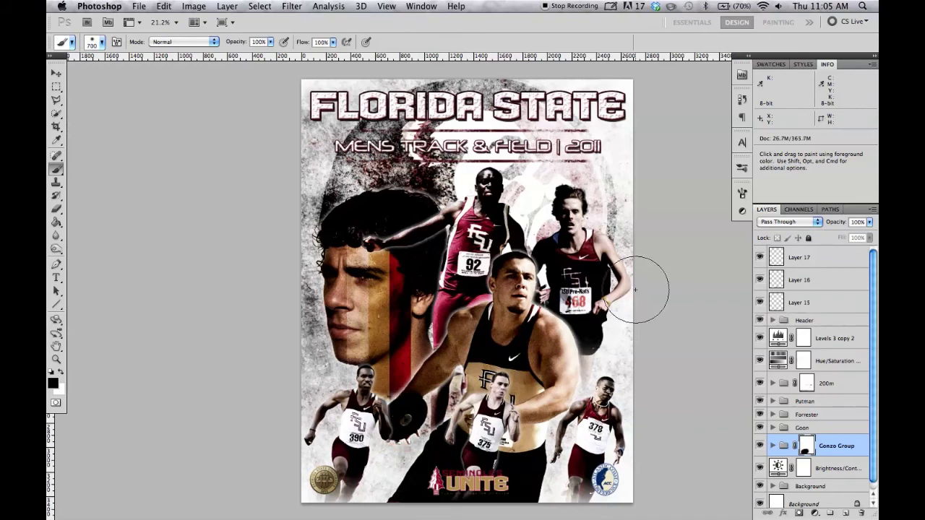
pyautogui.press('v')
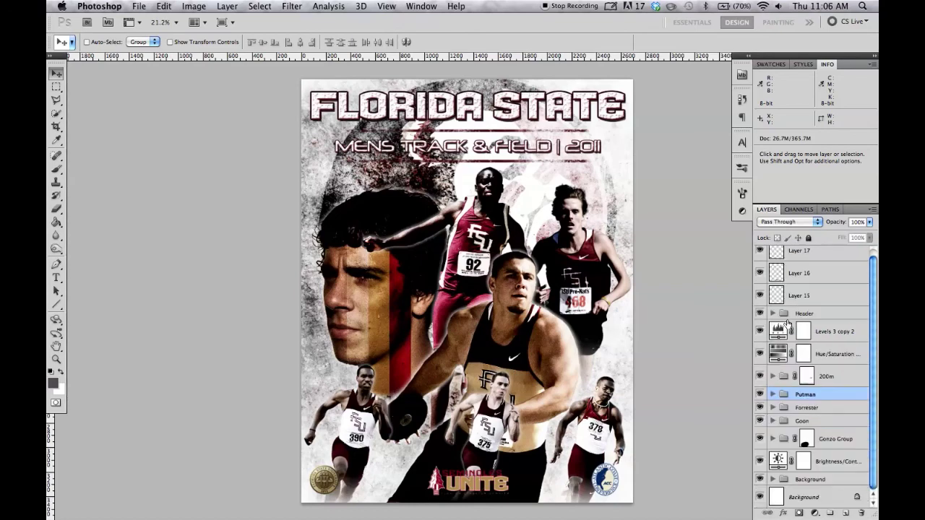
# Step: Reset the runner layer's blend mode to Normal inside the Forrester group
pyautogui.click(773, 408)
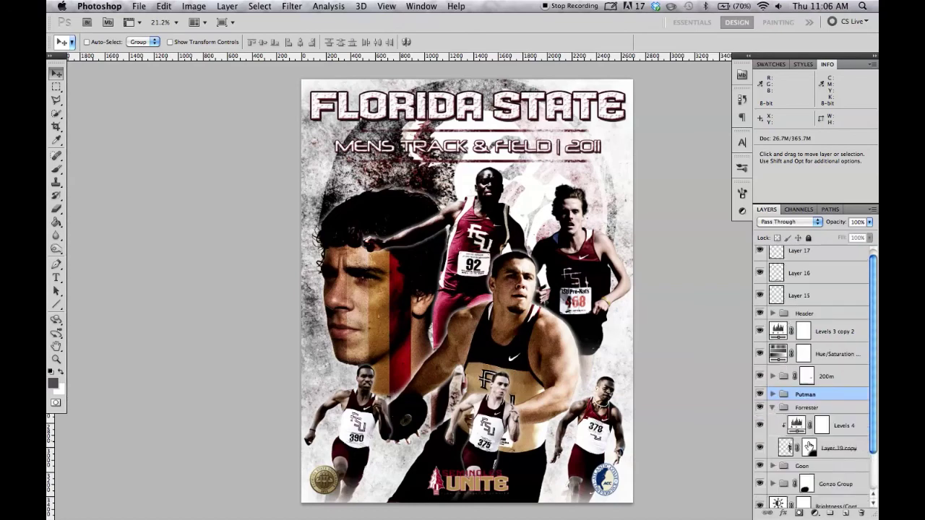
pyautogui.rightClick(832, 449)
pyautogui.press('Escape')
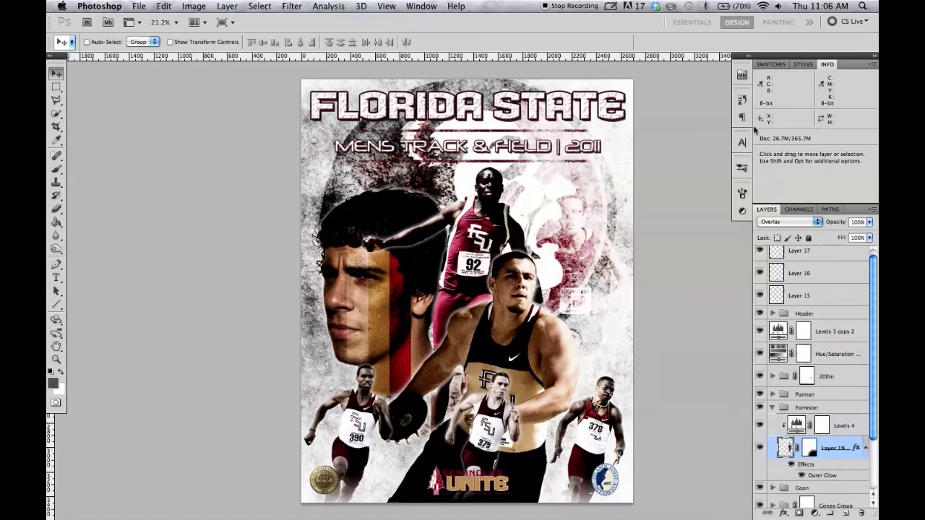
pyautogui.hotkey('alt', 'shift', 'n')
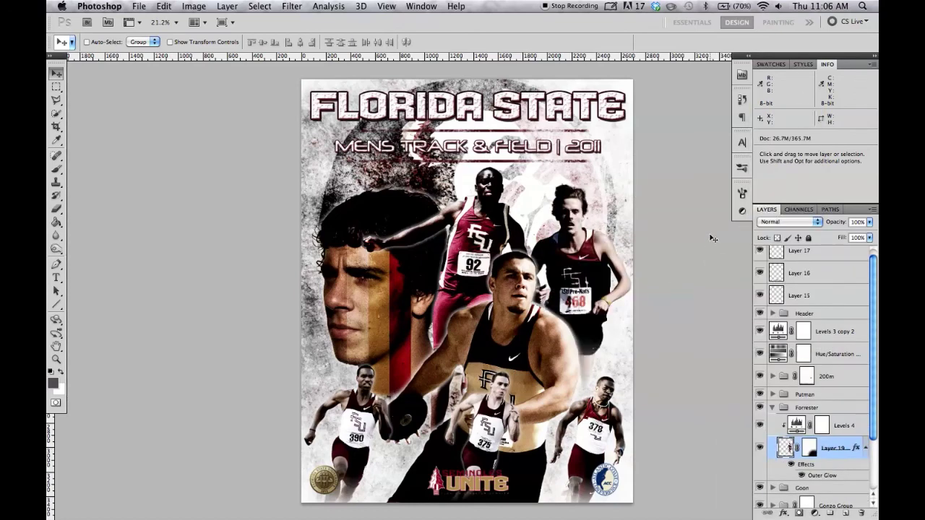
pyautogui.click(773, 407)
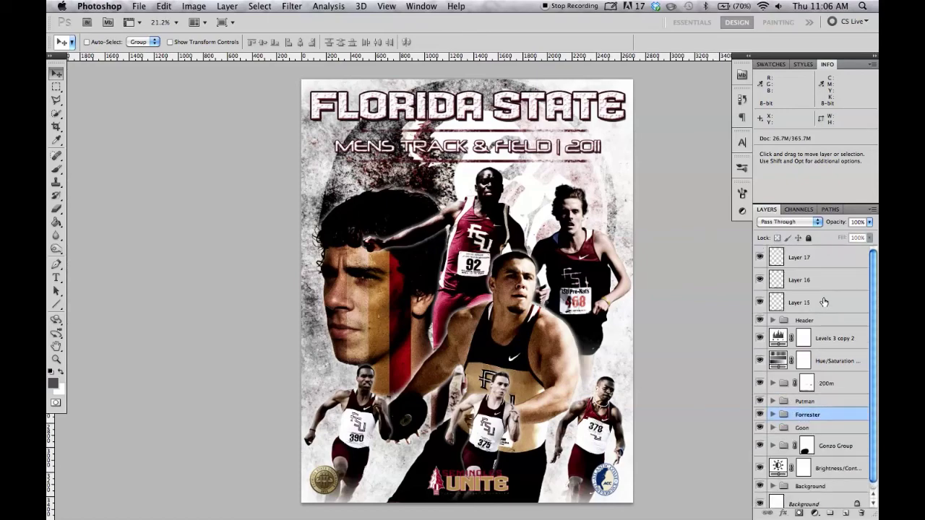